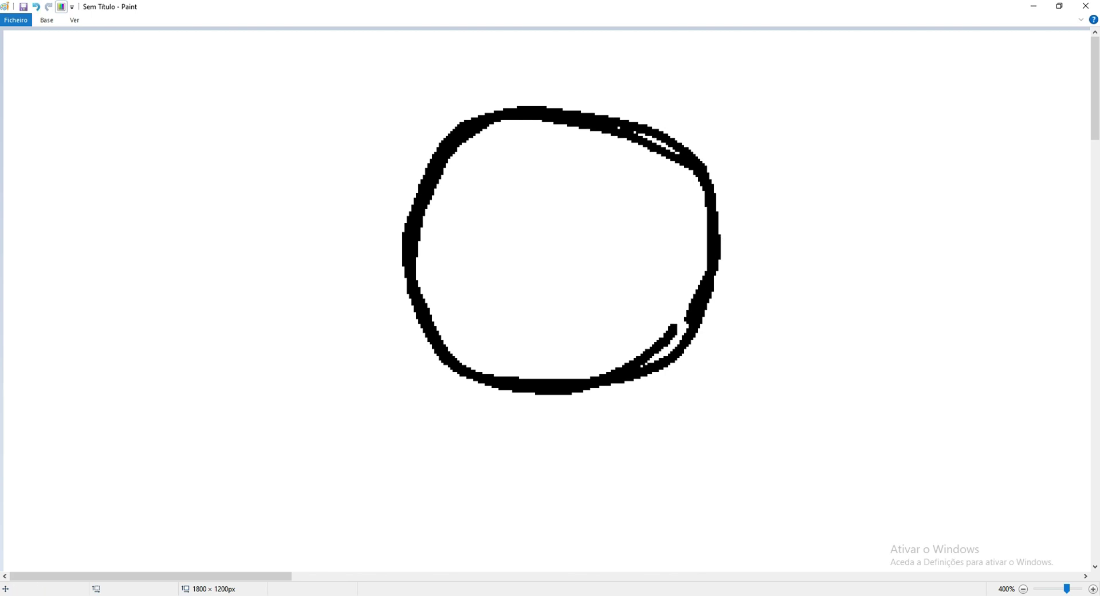
# - Look at the pose reference photo, and draw two tall solid oval eyes and an X-shaped mouth inside the round head
pyautogui.hotkey('alt', 'Tab')
pyautogui.hotkey('alt', 'Tab')
pyautogui.hotkey('alt', 'Tab')
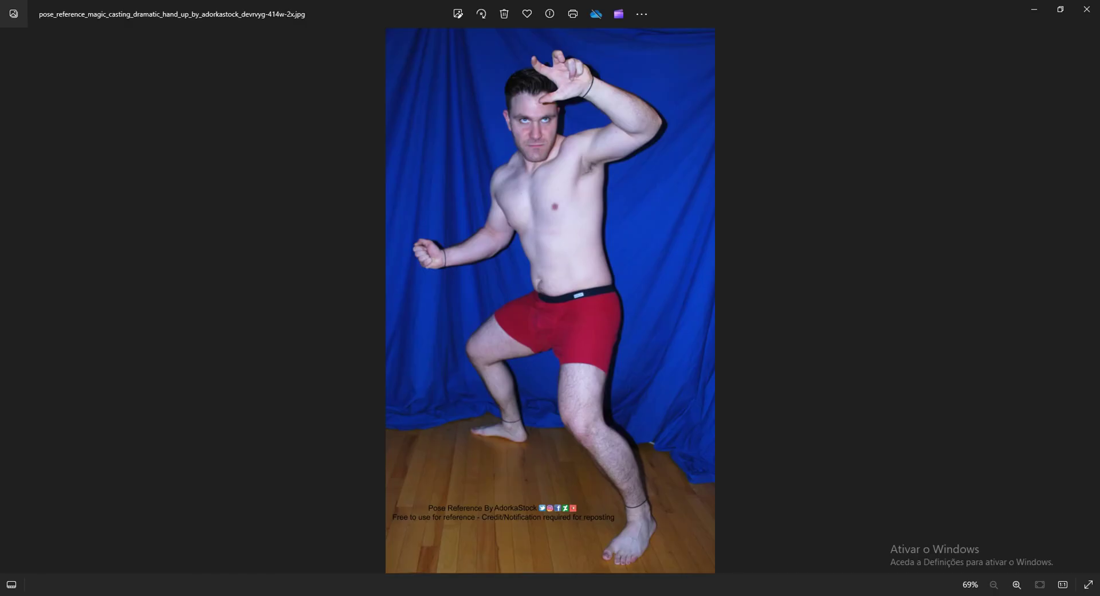
pyautogui.hotkey('alt', 'Tab')
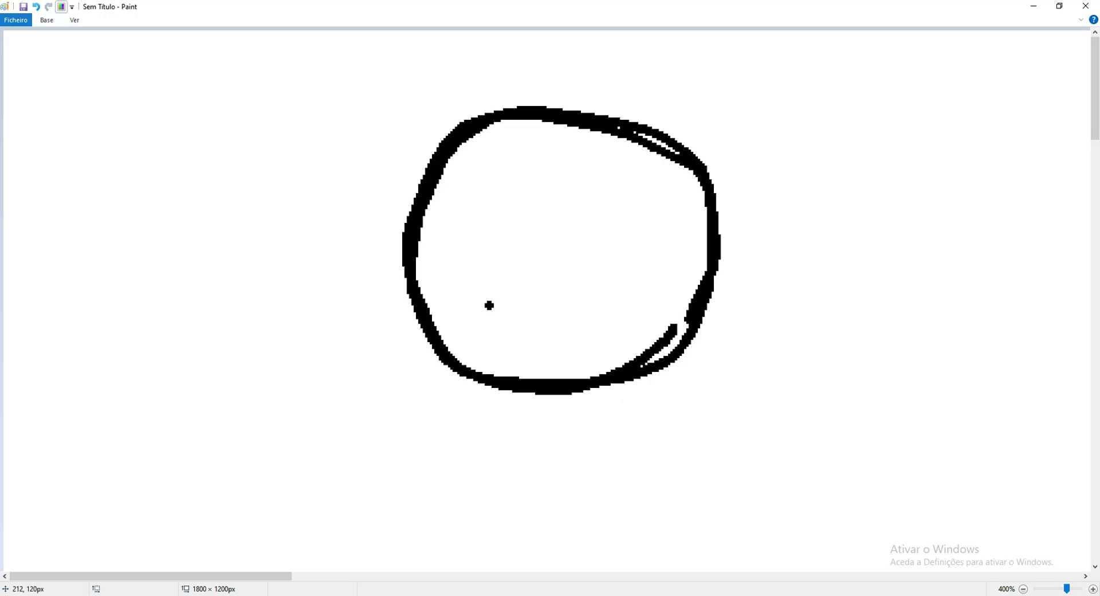
pyautogui.moveTo(489, 306)
pyautogui.mouseDown()
pyautogui.moveTo(500, 241)
pyautogui.moveTo(518, 249)
pyautogui.moveTo(519, 301)
pyautogui.moveTo(493, 306)
pyautogui.moveTo(500, 267)
pyautogui.moveTo(510, 293)
pyautogui.moveTo(488, 239)
pyautogui.moveTo(509, 219)
pyautogui.mouseUp()
pyautogui.moveTo(653, 322)
pyautogui.mouseDown()
pyautogui.moveTo(630, 319)
pyautogui.moveTo(636, 223)
pyautogui.moveTo(648, 317)
pyautogui.moveTo(629, 236)
pyautogui.moveTo(636, 228)
pyautogui.moveTo(645, 275)
pyautogui.mouseUp()
pyautogui.moveTo(580, 331)
pyautogui.mouseDown()
pyautogui.moveTo(528, 356)
pyautogui.moveTo(579, 324)
pyautogui.moveTo(590, 332)
pyautogui.moveTo(551, 333)
pyautogui.moveTo(579, 360)
pyautogui.mouseUp()
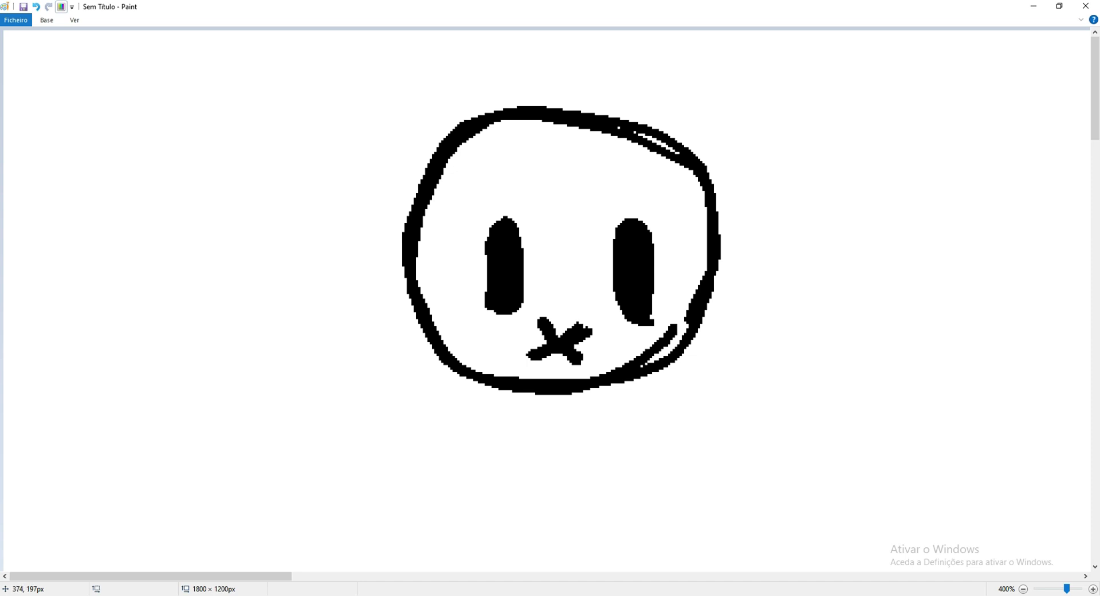
# - Check the pose reference and draw the neck and both sides of the torso below the head
pyautogui.hotkey('alt', 'Tab')
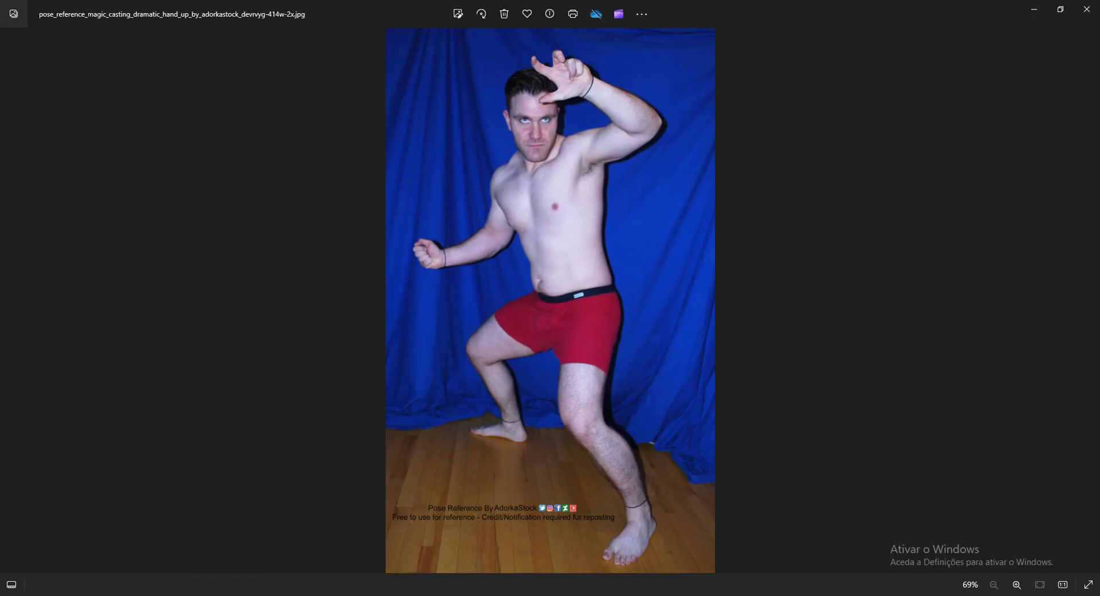
pyautogui.hotkey('alt', 'Tab')
pyautogui.scroll(-4, 544, 229)
pyautogui.moveTo(528, 165)
pyautogui.mouseDown()
pyautogui.moveTo(527, 191)
pyautogui.moveTo(555, 198)
pyautogui.moveTo(565, 166)
pyautogui.moveTo(494, 254)
pyautogui.moveTo(493, 329)
pyautogui.mouseUp()
pyautogui.moveTo(554, 198)
pyautogui.mouseDown()
pyautogui.moveTo(568, 268)
pyautogui.moveTo(602, 339)
pyautogui.moveTo(587, 330)
pyautogui.moveTo(528, 351)
pyautogui.mouseUp()
pyautogui.moveTo(479, 292); pyautogui.dragTo(487, 327)
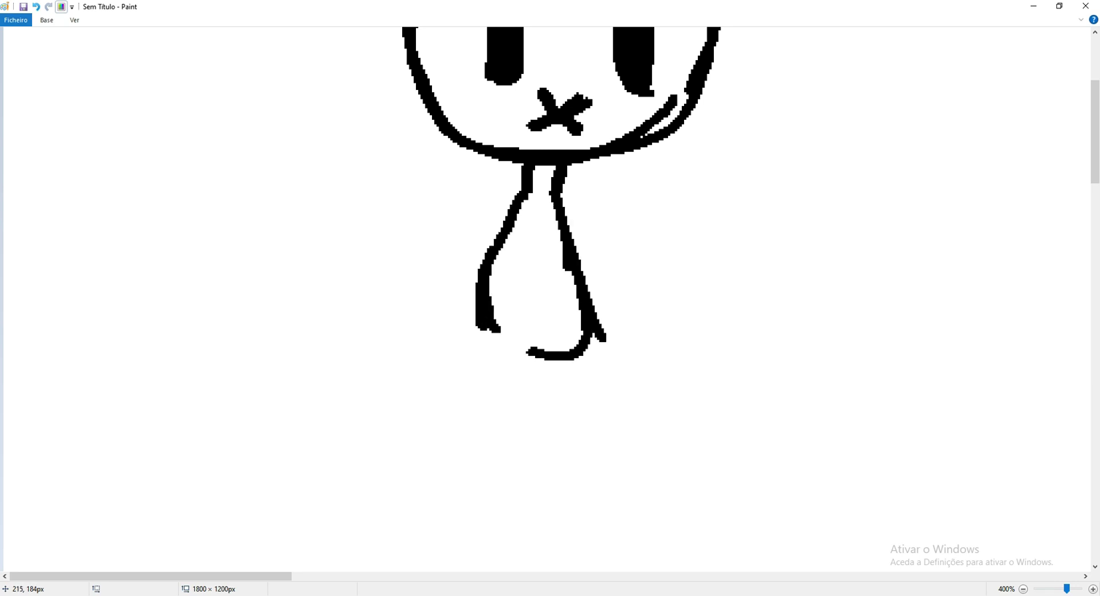
# - Undo the torso strokes and redraw a rounded torso with a wavy-edged patch on its left half and a small shoulder circle
pyautogui.hotkey('ctrl', 'z')
pyautogui.hotkey('ctrl', 'z')
pyautogui.hotkey('ctrl', 'z')
pyautogui.hotkey('ctrl', 'z')
pyautogui.moveTo(514, 209)
pyautogui.mouseDown()
pyautogui.moveTo(524, 352)
pyautogui.moveTo(556, 351)
pyautogui.mouseUp()
pyautogui.moveTo(559, 194)
pyautogui.mouseDown()
pyautogui.moveTo(581, 298)
pyautogui.moveTo(558, 351)
pyautogui.moveTo(488, 236)
pyautogui.moveTo(507, 222)
pyautogui.moveTo(490, 248)
pyautogui.moveTo(475, 340)
pyautogui.moveTo(530, 221)
pyautogui.moveTo(495, 222)
pyautogui.moveTo(479, 247)
pyautogui.moveTo(478, 305)
pyautogui.moveTo(504, 345)
pyautogui.moveTo(522, 330)
pyautogui.moveTo(535, 243)
pyautogui.moveTo(565, 229)
pyautogui.mouseUp()
pyautogui.click(46, 20)
pyautogui.click(177, 57)
pyautogui.click(46, 20)
pyautogui.click(228, 43)
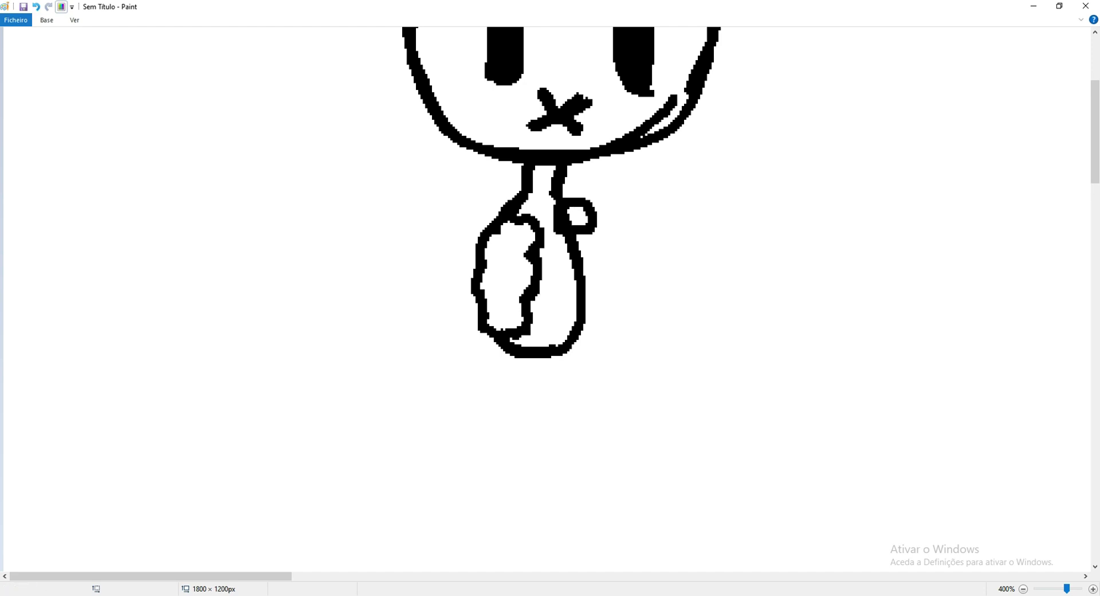
# - Following the pose reference, draw the bent arm extending out from the left shoulder, with upper and lower forearm lines
pyautogui.hotkey('alt', 'Tab')
pyautogui.hotkey('alt', 'Tab')
pyautogui.moveTo(492, 211)
pyautogui.mouseDown()
pyautogui.moveTo(425, 283)
pyautogui.moveTo(364, 267)
pyautogui.mouseUp()
pyautogui.hotkey('alt', 'Tab')
pyautogui.hotkey('alt', 'Tab')
pyautogui.moveTo(417, 309); pyautogui.dragTo(362, 295)
pyautogui.moveTo(404, 314)
pyautogui.mouseDown()
pyautogui.moveTo(427, 311)
pyautogui.moveTo(470, 271)
pyautogui.mouseUp()
# - Try retracing the large head outline, undo that stroke and thicken only the chin line
pyautogui.moveTo(1095, 132); pyautogui.dragTo(1095, 96)
pyautogui.moveTo(547, 72)
pyautogui.mouseDown()
pyautogui.moveTo(696, 156)
pyautogui.moveTo(694, 264)
pyautogui.mouseUp()
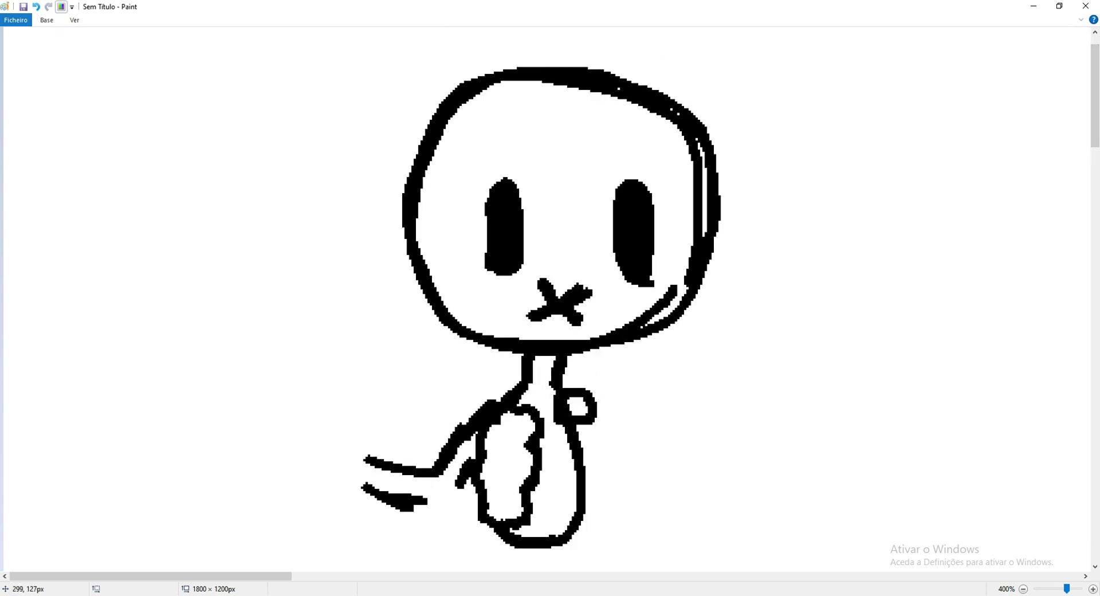
pyautogui.hotkey('ctrl', 'z')
pyautogui.moveTo(619, 345); pyautogui.dragTo(454, 329)
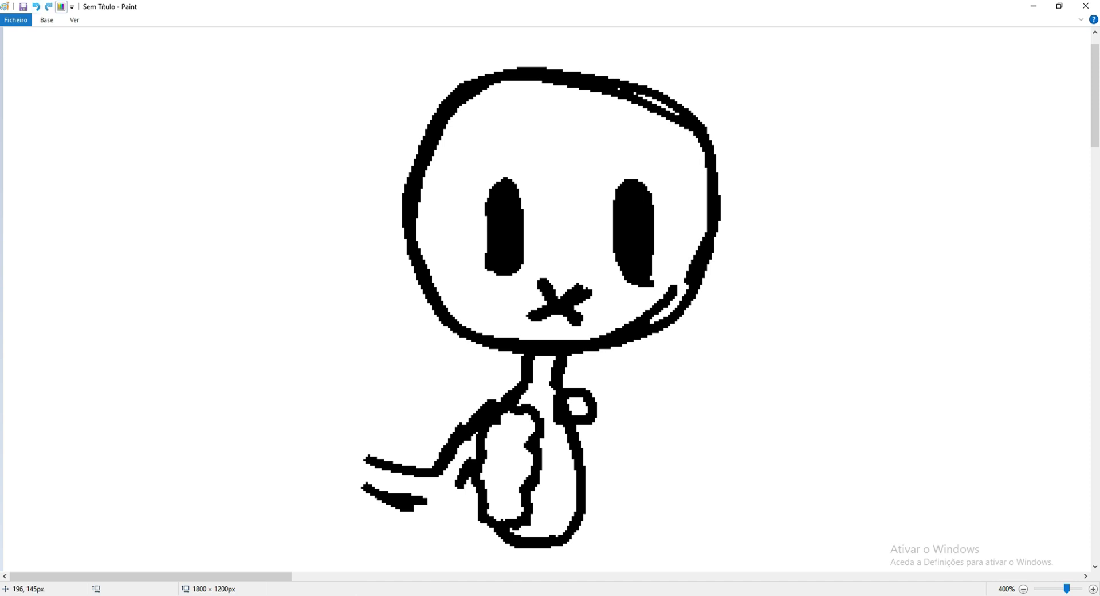
# - Erase the stray mark at the lower corner of the right eye
pyautogui.click(47, 19)
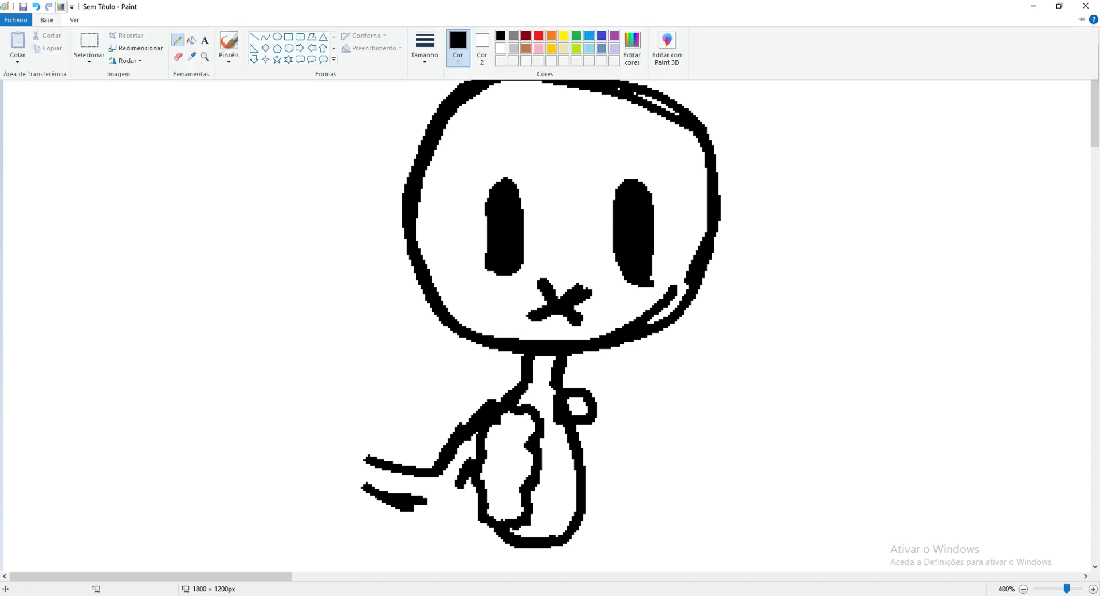
pyautogui.click(458, 55)
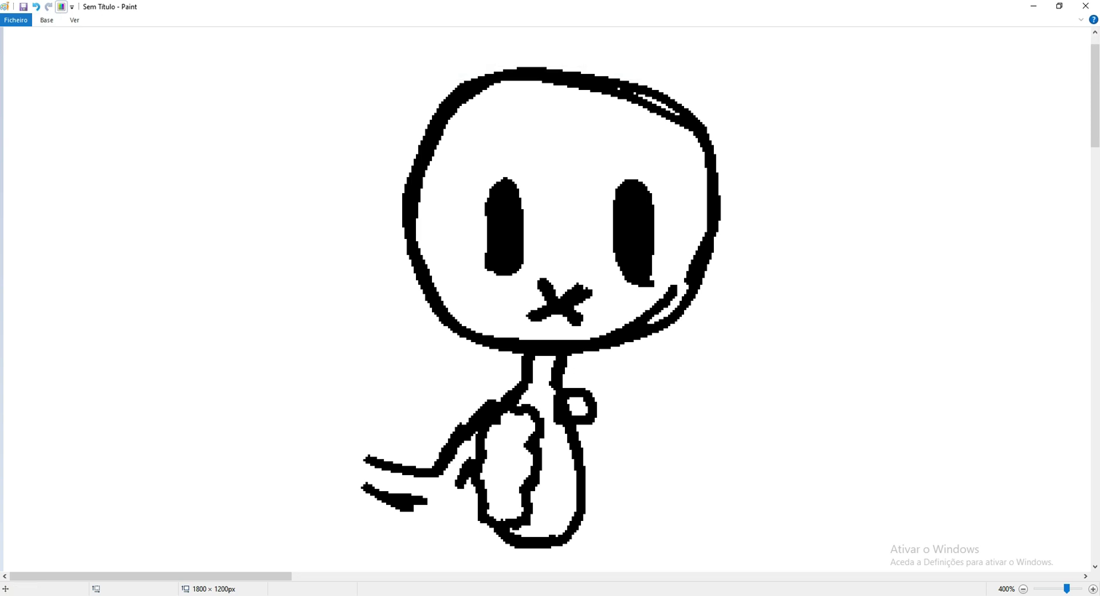
pyautogui.click(47, 19)
pyautogui.click(178, 57)
pyautogui.click(657, 290)
# - Draw thick, inward-slanting angry brows over both eyes with the brush
pyautogui.click(46, 20)
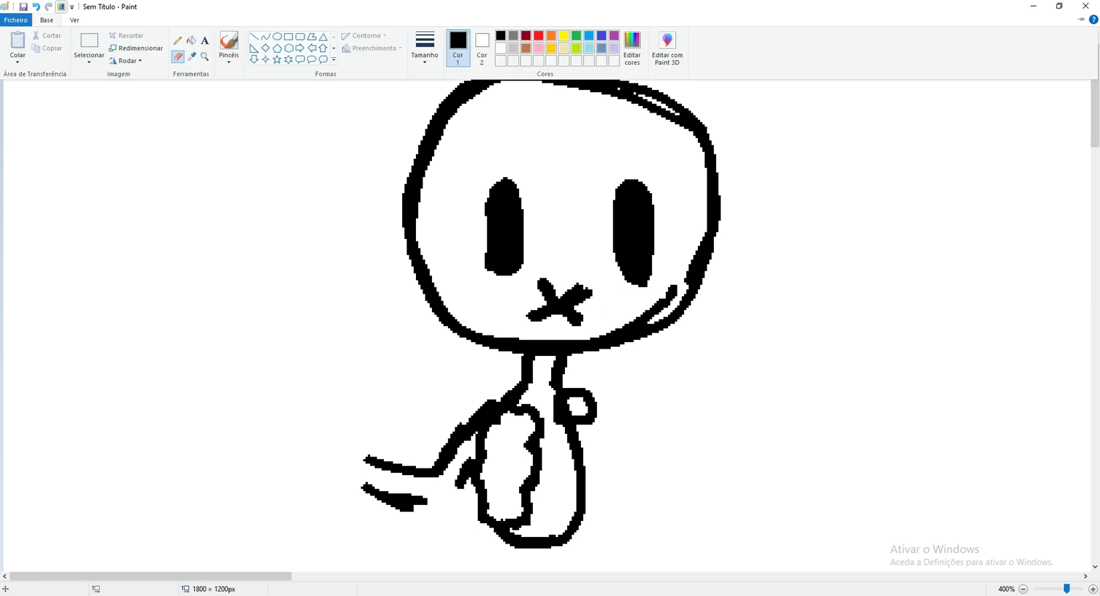
pyautogui.click(228, 44)
pyautogui.moveTo(489, 171); pyautogui.dragTo(523, 193)
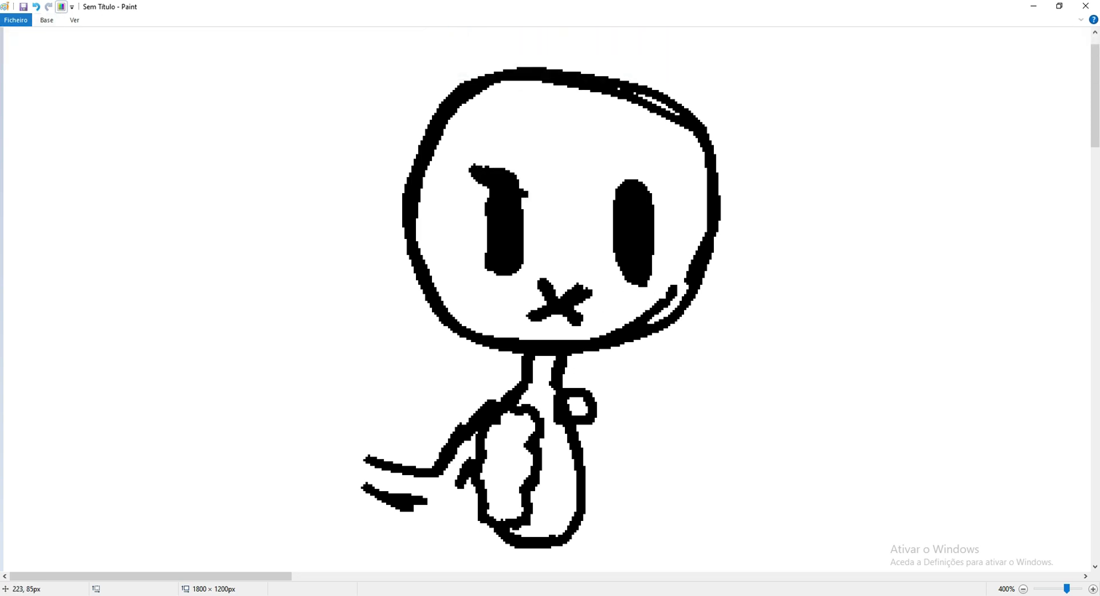
pyautogui.moveTo(468, 166); pyautogui.dragTo(525, 191)
pyautogui.moveTo(631, 184); pyautogui.dragTo(669, 165)
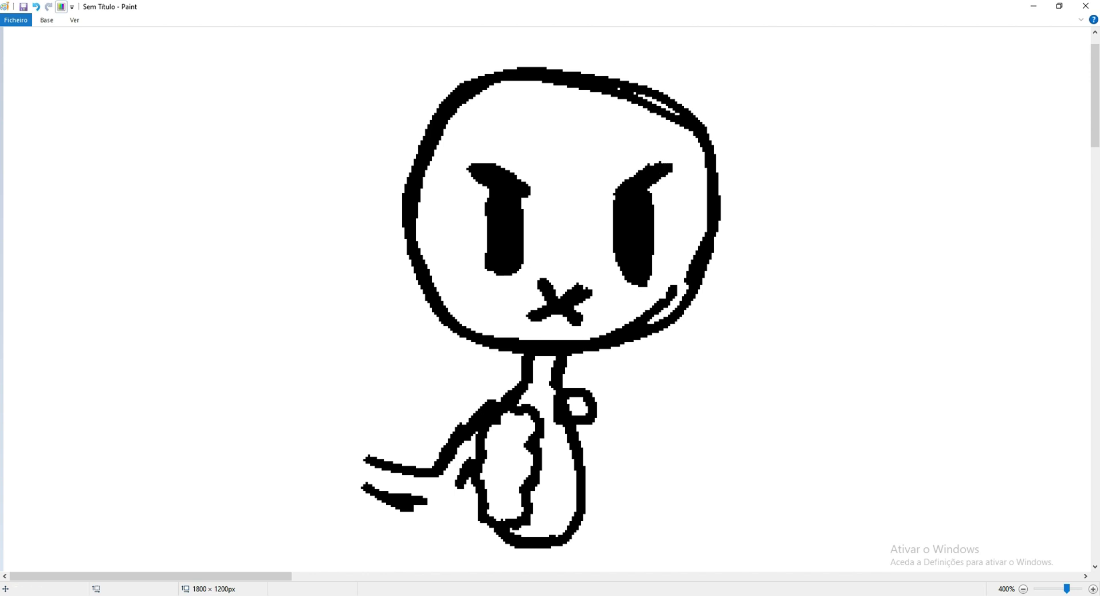
# - Check the pose reference and draw the upper arm reaching outward from the right shoulder circle
pyautogui.hotkey('alt', 'Tab')
pyautogui.hotkey('alt', 'Tab')
pyautogui.moveTo(570, 406); pyautogui.dragTo(679, 377)
pyautogui.moveTo(596, 390)
pyautogui.mouseDown()
pyautogui.moveTo(702, 363)
pyautogui.moveTo(692, 371)
pyautogui.mouseUp()
pyautogui.moveTo(596, 420); pyautogui.dragTo(730, 377)
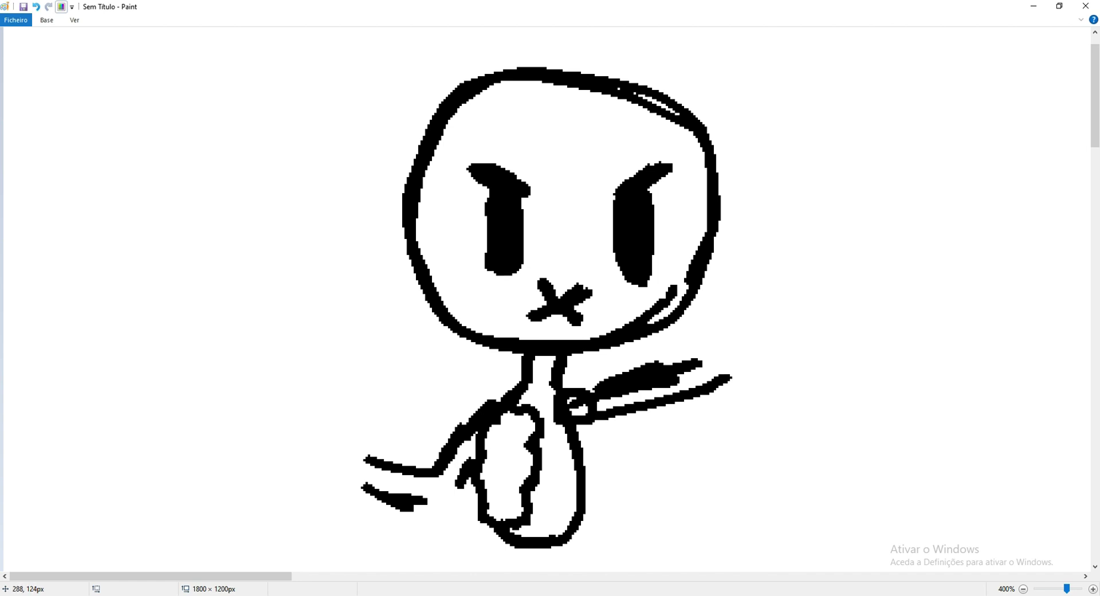
# - Select the oversized head with its face and delete it, leaving the neck and body
pyautogui.click(47, 20)
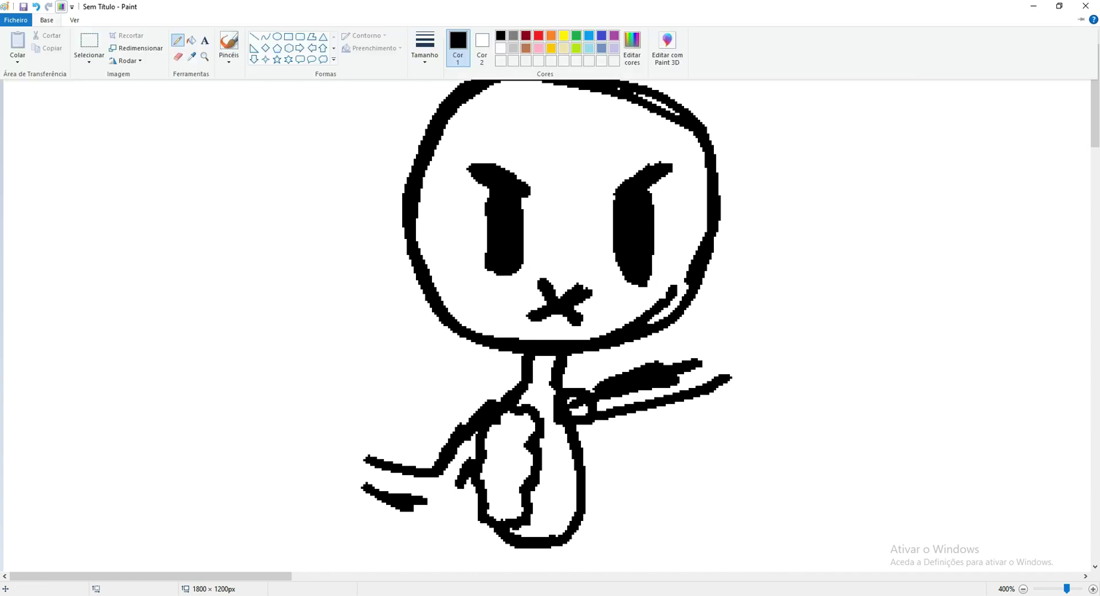
pyautogui.click(89, 45)
pyautogui.moveTo(740, 49); pyautogui.dragTo(353, 358)
pyautogui.rightClick(469, 275)
pyautogui.click(499, 360)
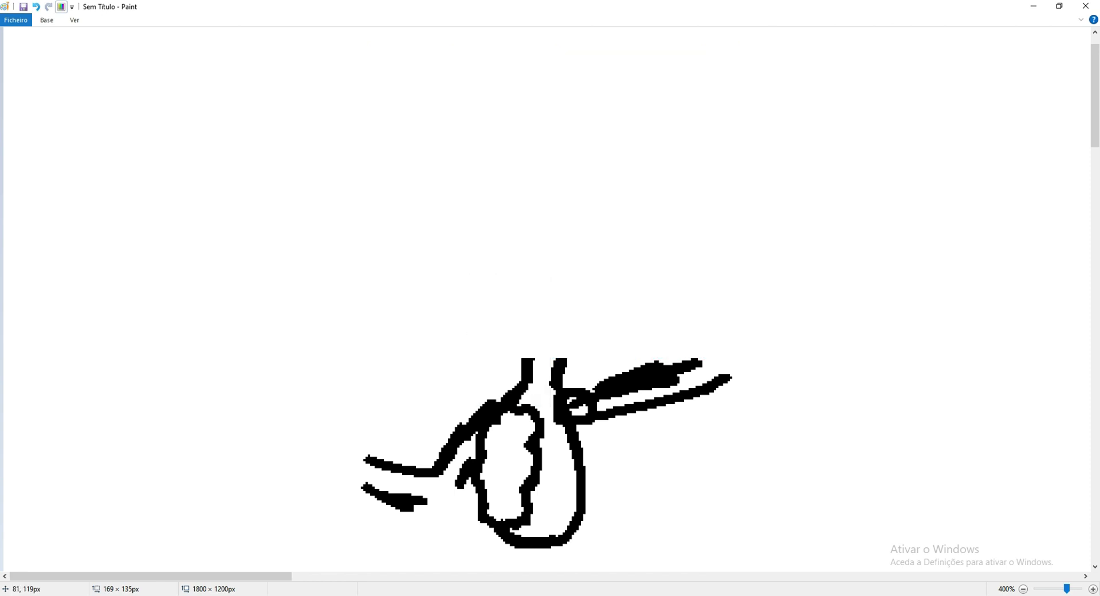
# - Draw a smaller round head on the neck with the brush and add two small angry eyes with slanted brows
pyautogui.click(46, 20)
pyautogui.click(228, 41)
pyautogui.moveTo(595, 332)
pyautogui.mouseDown()
pyautogui.moveTo(559, 355)
pyautogui.moveTo(432, 334)
pyautogui.moveTo(416, 298)
pyautogui.mouseUp()
pyautogui.hotkey('ctrl', 'z')
pyautogui.moveTo(607, 343)
pyautogui.mouseDown()
pyautogui.moveTo(504, 358)
pyautogui.moveTo(450, 226)
pyautogui.moveTo(632, 276)
pyautogui.moveTo(535, 367)
pyautogui.moveTo(455, 226)
pyautogui.moveTo(624, 232)
pyautogui.moveTo(635, 332)
pyautogui.mouseUp()
pyautogui.moveTo(488, 282)
pyautogui.mouseDown()
pyautogui.moveTo(531, 304)
pyautogui.moveTo(524, 324)
pyautogui.mouseUp()
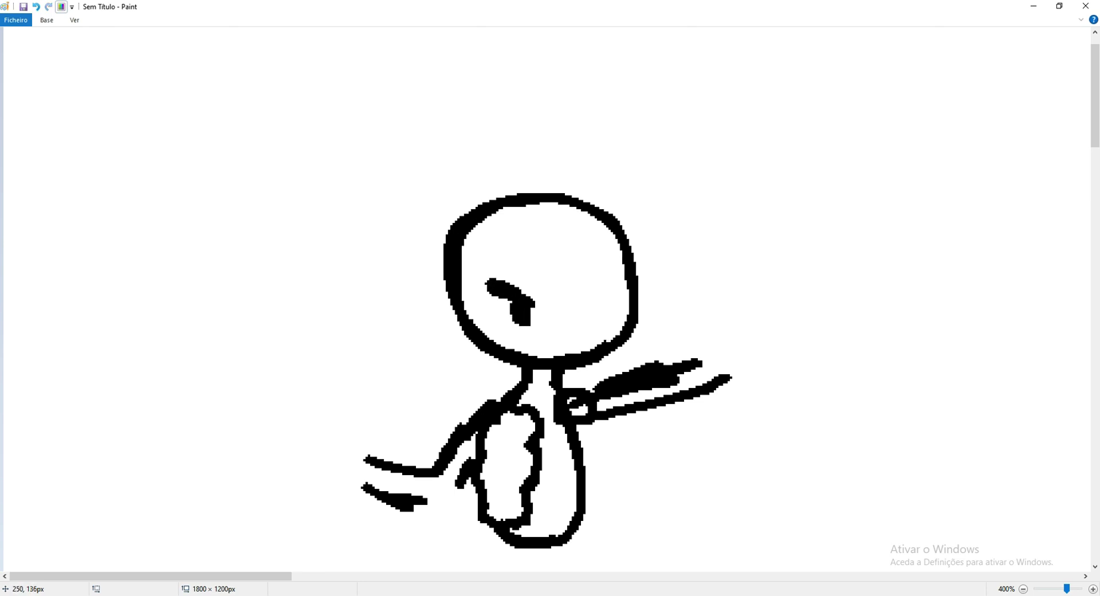
pyautogui.moveTo(596, 286)
pyautogui.mouseDown()
pyautogui.moveTo(573, 304)
pyautogui.moveTo(587, 304)
pyautogui.moveTo(579, 326)
pyautogui.mouseUp()
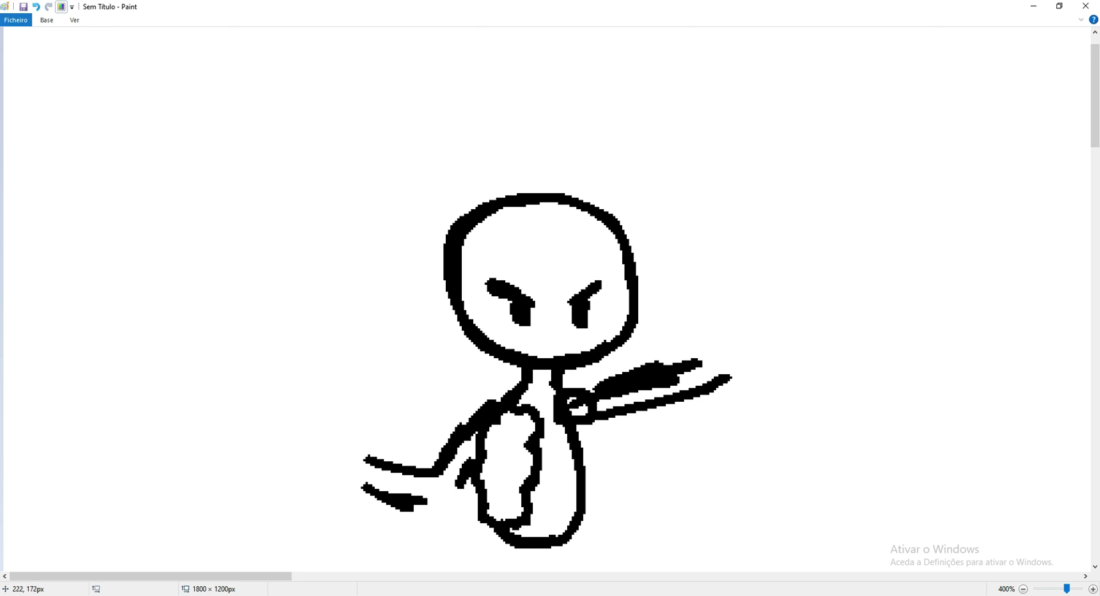
# - Draw the right arm bending at the elbow, with the forearm rising to the side of the head
pyautogui.moveTo(648, 335)
pyautogui.mouseDown()
pyautogui.moveTo(575, 399)
pyautogui.moveTo(606, 382)
pyautogui.mouseUp()
pyautogui.moveTo(672, 351); pyautogui.dragTo(588, 424)
pyautogui.moveTo(661, 323); pyautogui.dragTo(645, 291)
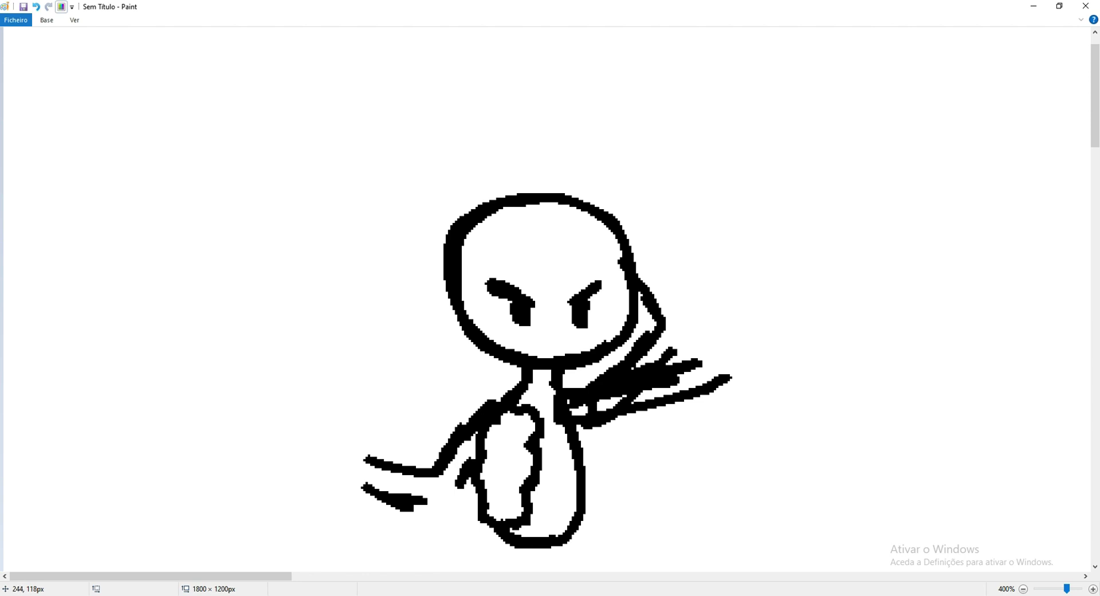
# - Draw a rounded raised hand over the forehead, a fist on the left arm and a small mouth
pyautogui.moveTo(609, 256)
pyautogui.mouseDown()
pyautogui.moveTo(564, 202)
pyautogui.moveTo(650, 238)
pyautogui.moveTo(569, 260)
pyautogui.moveTo(599, 194)
pyautogui.moveTo(675, 280)
pyautogui.mouseUp()
pyautogui.moveTo(346, 488)
pyautogui.mouseDown()
pyautogui.moveTo(328, 463)
pyautogui.moveTo(374, 445)
pyautogui.moveTo(355, 421)
pyautogui.moveTo(383, 457)
pyautogui.moveTo(391, 452)
pyautogui.moveTo(359, 498)
pyautogui.moveTo(373, 463)
pyautogui.mouseUp()
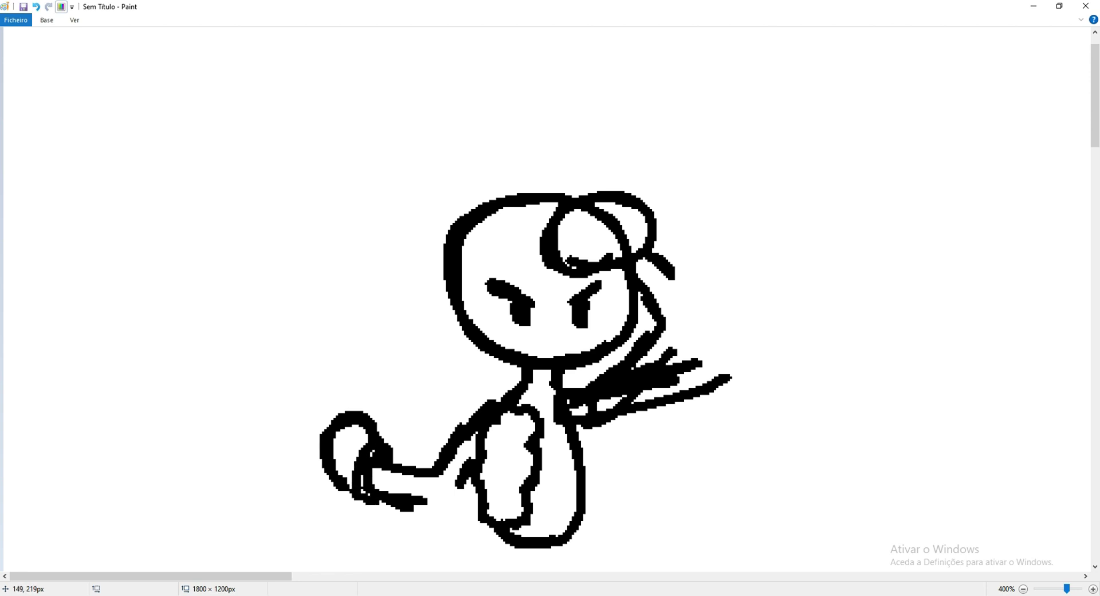
pyautogui.moveTo(556, 330); pyautogui.dragTo(534, 342)
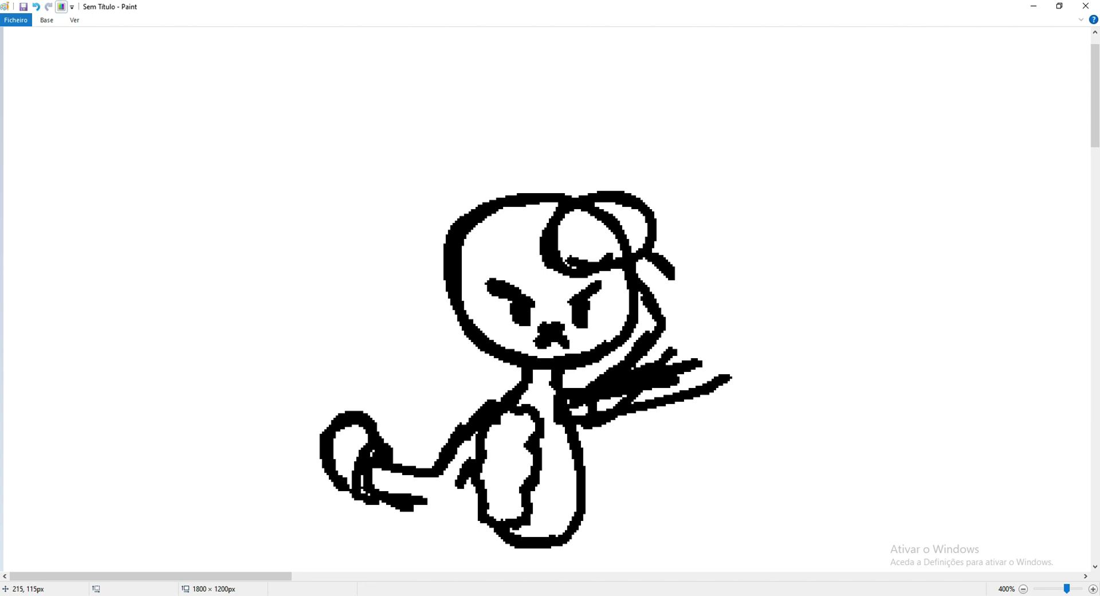
pyautogui.hotkey('alt', 'Tab')
pyautogui.hotkey('alt', 'Tab')
pyautogui.moveTo(476, 234); pyautogui.dragTo(477, 164)
pyautogui.moveTo(531, 240); pyautogui.dragTo(561, 114)
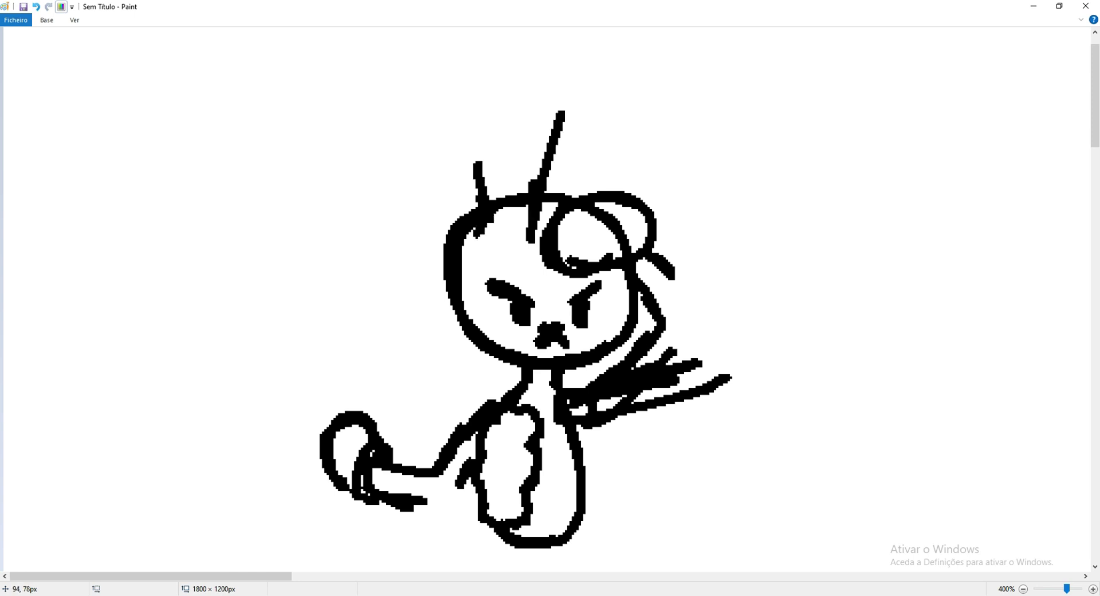
pyautogui.hotkey('ctrl', 'z')
pyautogui.hotkey('ctrl', 'z')
pyautogui.hotkey('ctrl', 'z')
pyautogui.hotkey('ctrl', 'z')
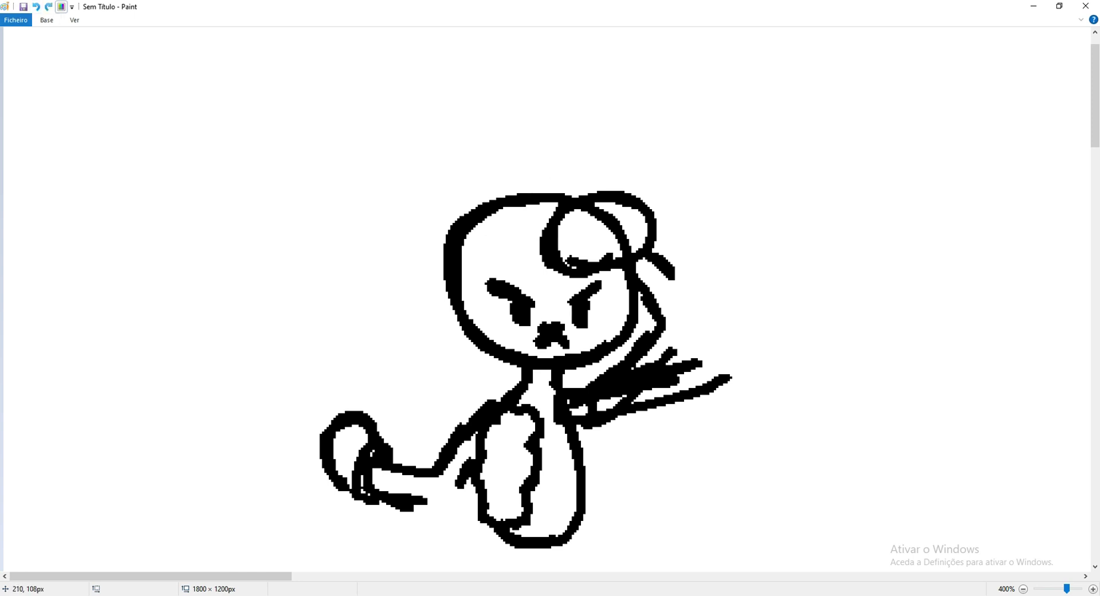
# - Draw one wide, tall rabbit ear rising from the top of the head and start the second ear
pyautogui.moveTo(486, 240); pyautogui.dragTo(461, 189)
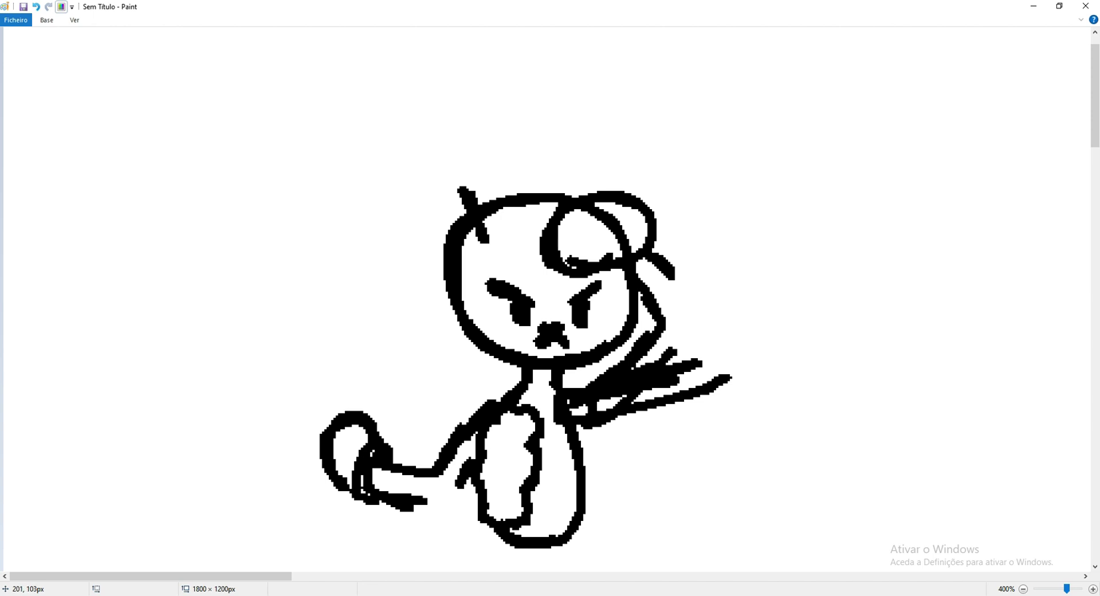
pyautogui.moveTo(461, 189); pyautogui.dragTo(406, 81)
pyautogui.moveTo(1094, 97)
pyautogui.mouseDown()
pyautogui.moveTo(1094, 199)
pyautogui.moveTo(1094, 180)
pyautogui.mouseUp()
pyautogui.scroll(8, 544, 298)
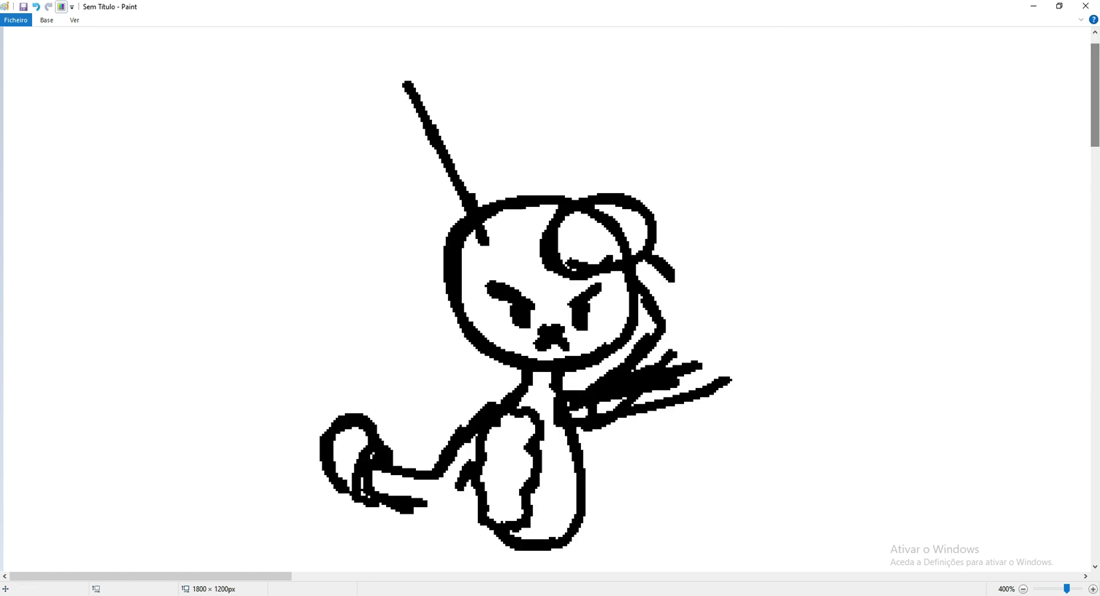
pyautogui.moveTo(487, 283)
pyautogui.mouseDown()
pyautogui.moveTo(410, 158)
pyautogui.moveTo(502, 60)
pyautogui.moveTo(541, 197)
pyautogui.moveTo(487, 62)
pyautogui.moveTo(414, 156)
pyautogui.mouseUp()
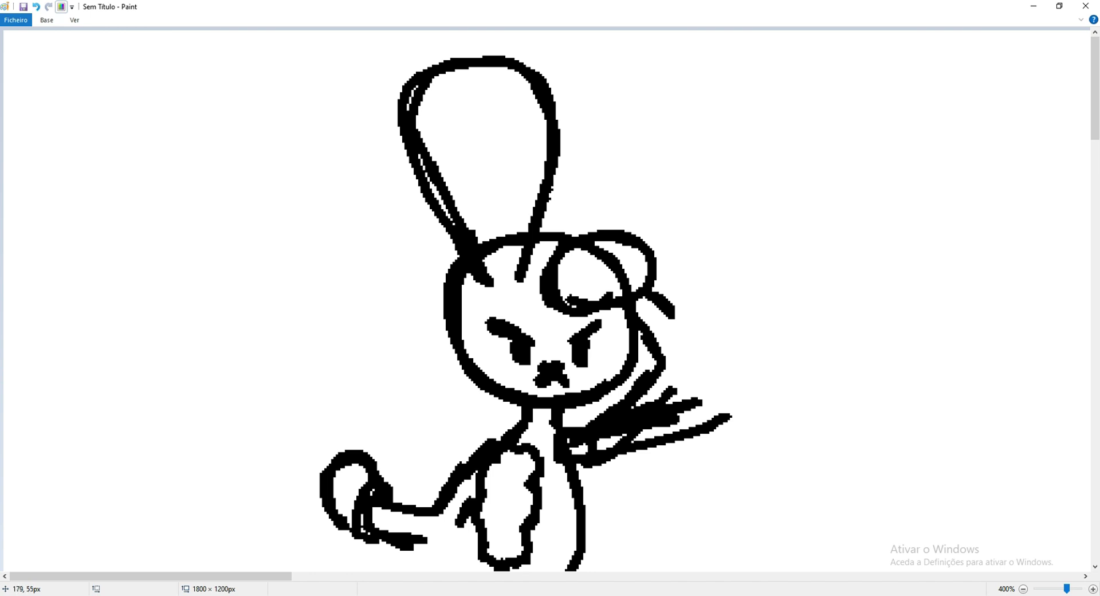
pyautogui.moveTo(570, 235)
pyautogui.mouseDown()
pyautogui.moveTo(572, 111)
pyautogui.moveTo(639, 75)
pyautogui.moveTo(681, 119)
pyautogui.moveTo(666, 211)
pyautogui.mouseUp()
# - Undo the last ear strokes and draw two tall, rounded rabbit ears side by side on the head
pyautogui.click(36, 6)
pyautogui.click(37, 6)
pyautogui.click(36, 6)
pyautogui.moveTo(480, 270)
pyautogui.mouseDown()
pyautogui.moveTo(402, 79)
pyautogui.moveTo(524, 142)
pyautogui.moveTo(530, 275)
pyautogui.moveTo(510, 115)
pyautogui.moveTo(421, 74)
pyautogui.moveTo(402, 167)
pyautogui.mouseUp()
pyautogui.moveTo(557, 234)
pyautogui.mouseDown()
pyautogui.moveTo(553, 177)
pyautogui.moveTo(598, 53)
pyautogui.moveTo(676, 118)
pyautogui.moveTo(639, 236)
pyautogui.moveTo(666, 92)
pyautogui.moveTo(560, 90)
pyautogui.mouseUp()
# - Draw the outer contour of the raised right arm around the elbow, reinforce the shoulder and add a thumb below the hand
pyautogui.moveTo(679, 312)
pyautogui.mouseDown()
pyautogui.moveTo(702, 332)
pyautogui.moveTo(700, 359)
pyautogui.mouseUp()
pyautogui.moveTo(640, 312); pyautogui.dragTo(664, 385)
pyautogui.moveTo(563, 435)
pyautogui.mouseDown()
pyautogui.moveTo(661, 385)
pyautogui.moveTo(580, 464)
pyautogui.mouseUp()
pyautogui.moveTo(687, 336)
pyautogui.mouseDown()
pyautogui.moveTo(701, 367)
pyautogui.moveTo(693, 388)
pyautogui.mouseUp()
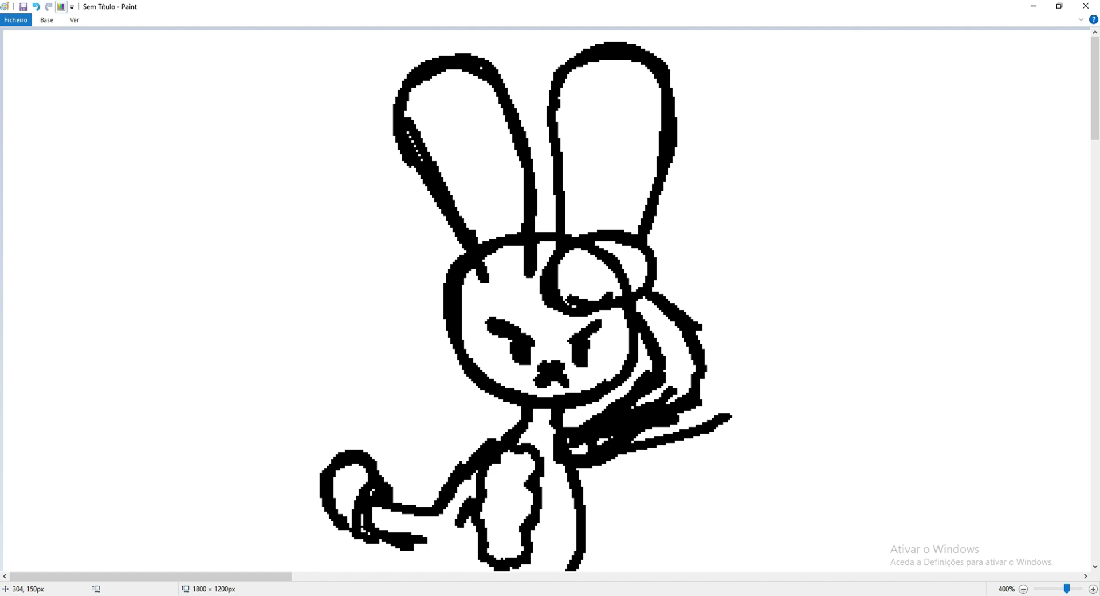
pyautogui.moveTo(656, 285)
pyautogui.mouseDown()
pyautogui.moveTo(603, 327)
pyautogui.moveTo(599, 314)
pyautogui.mouseUp()
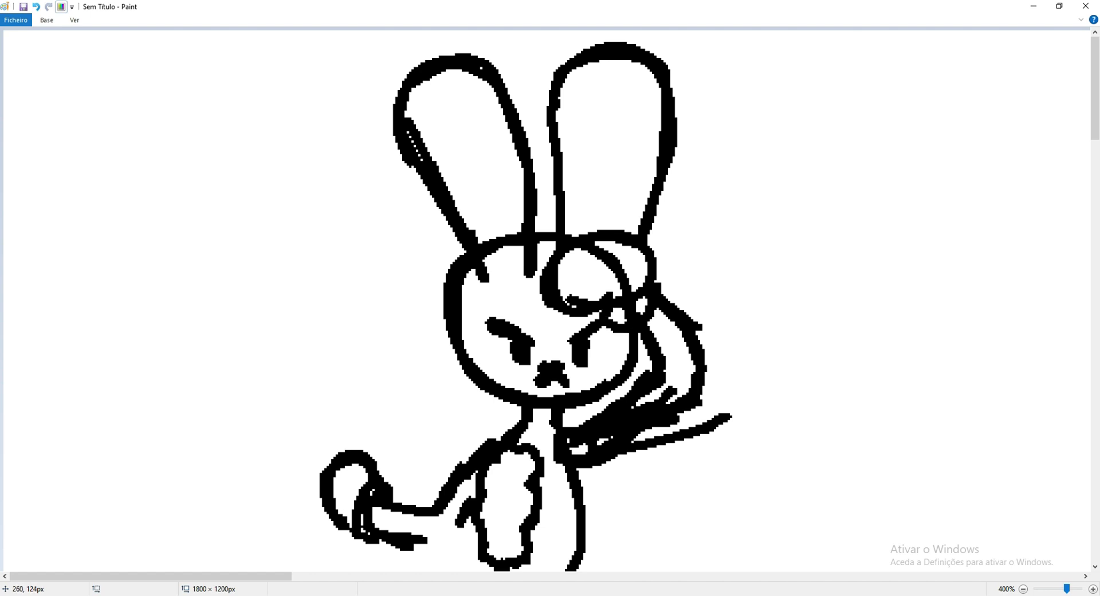
# - Erase the head outline and stray marks inside the raised hand
pyautogui.click(47, 20)
pyautogui.click(157, 49)
pyautogui.moveTo(611, 272)
pyautogui.mouseDown()
pyautogui.moveTo(594, 252)
pyautogui.moveTo(621, 275)
pyautogui.moveTo(572, 289)
pyautogui.mouseUp()
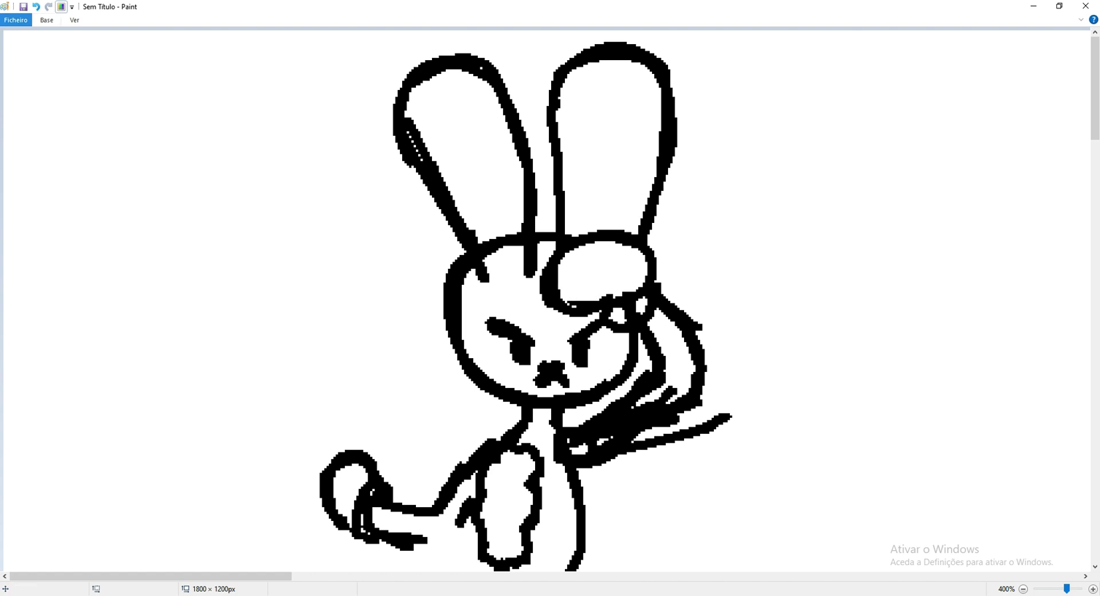
# - Adjust the line thickness and, following the pose reference, draw curved finger outlines across the top of the raised hand
pyautogui.click(47, 20)
pyautogui.click(425, 49)
pyautogui.click(447, 125)
pyautogui.click(47, 20)
pyautogui.click(178, 40)
pyautogui.hotkey('alt', 'Tab')
pyautogui.hotkey('alt', 'Tab')
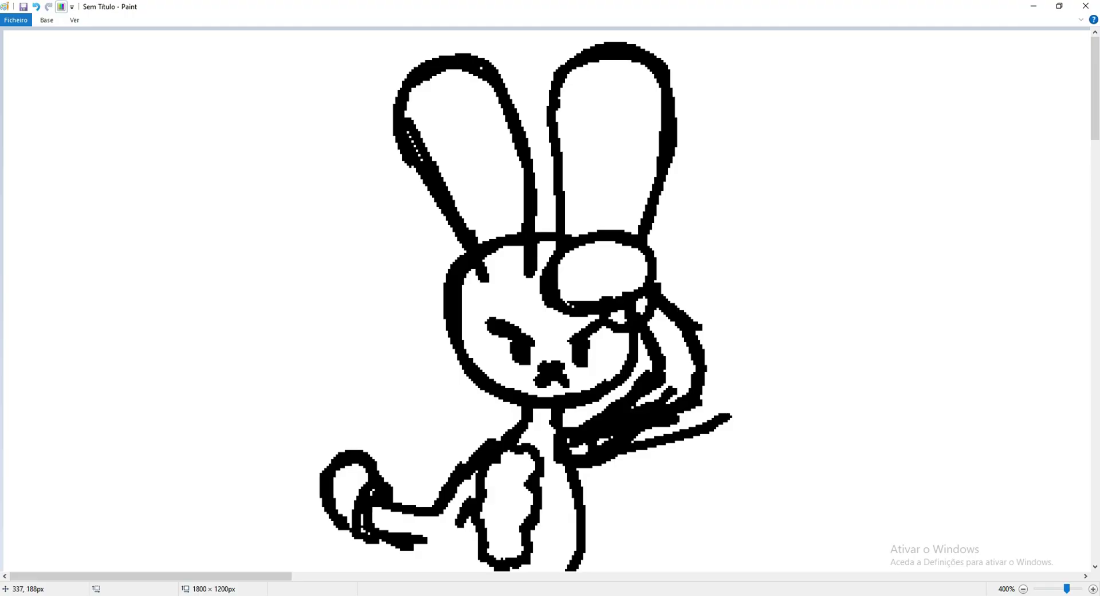
pyautogui.moveTo(603, 240)
pyautogui.mouseDown()
pyautogui.moveTo(659, 265)
pyautogui.moveTo(650, 244)
pyautogui.mouseUp()
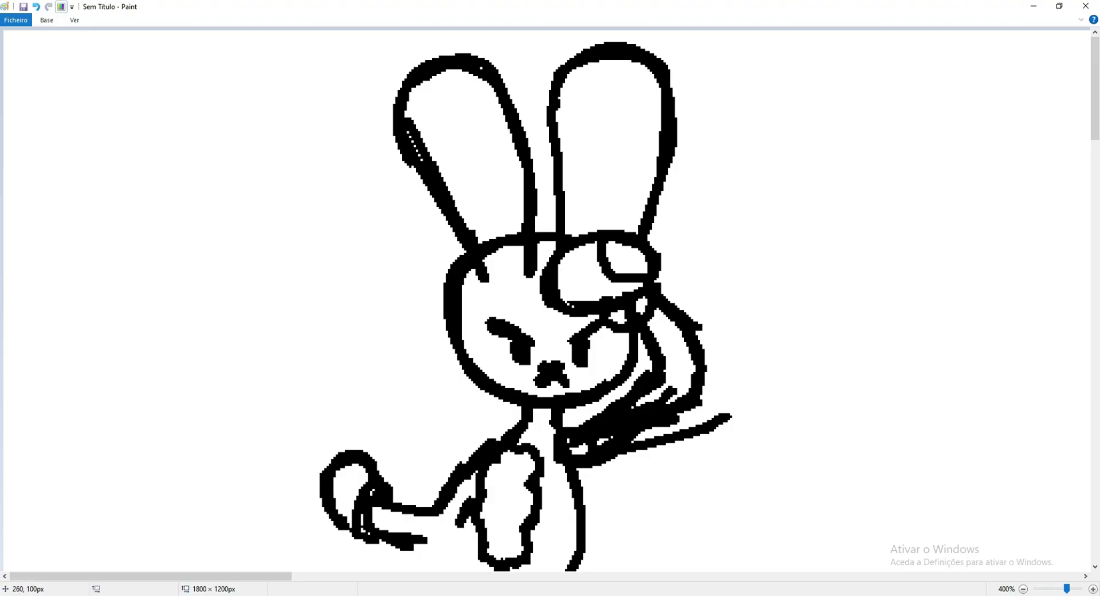
pyautogui.moveTo(602, 269)
pyautogui.mouseDown()
pyautogui.moveTo(573, 209)
pyautogui.moveTo(597, 232)
pyautogui.mouseUp()
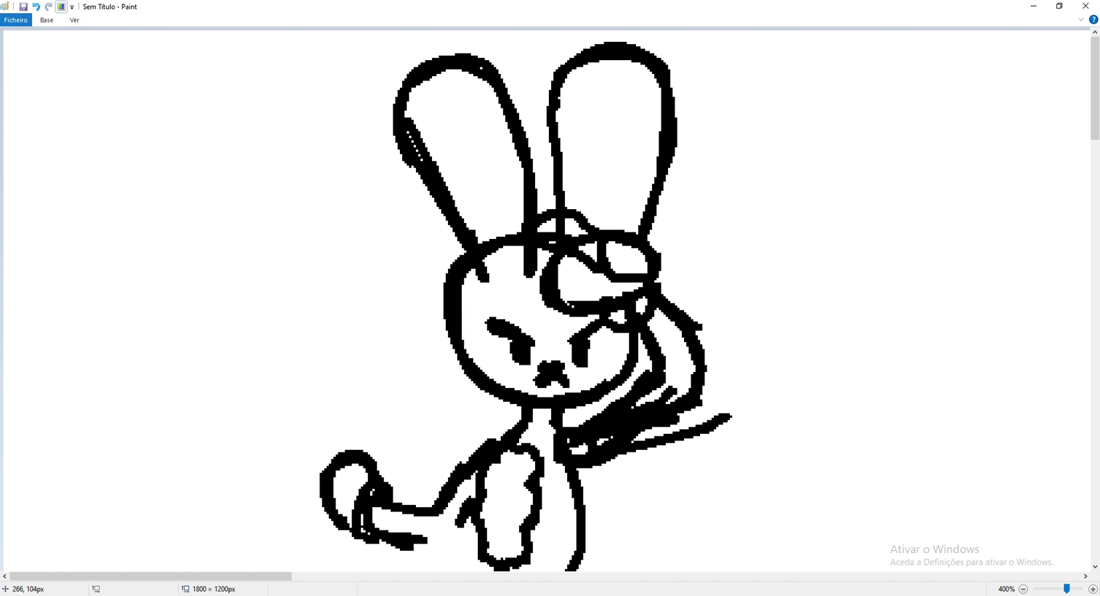
pyautogui.moveTo(536, 247); pyautogui.dragTo(545, 270)
# - Erase the short line separating the finger segments at the top of the raised hand
pyautogui.click(46, 19)
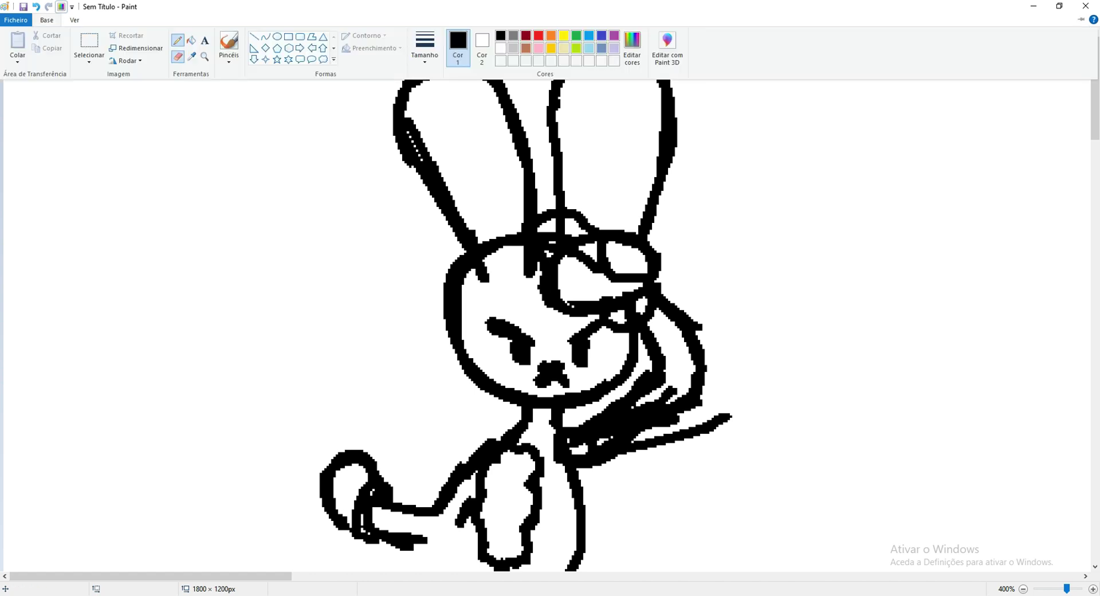
pyautogui.click(178, 56)
pyautogui.moveTo(608, 252)
pyautogui.mouseDown()
pyautogui.moveTo(584, 240)
pyautogui.moveTo(608, 261)
pyautogui.moveTo(594, 252)
pyautogui.mouseUp()
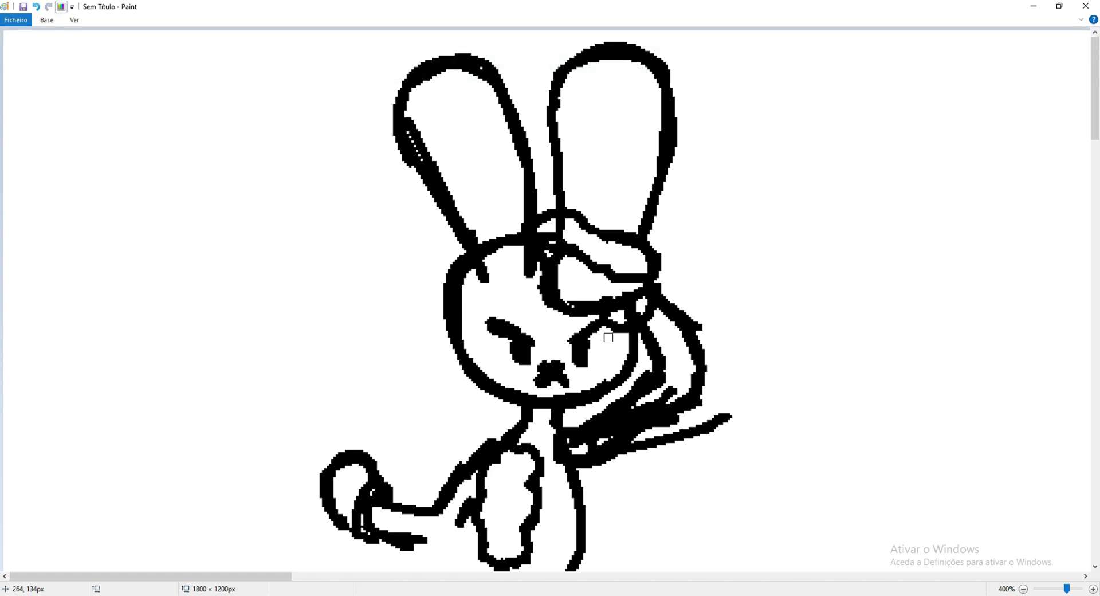
# - Following the pose reference, erase the lower edge of the raised hand and redraw it with a thumb tip reaching over the forehead
pyautogui.hotkey('alt', 'Tab')
pyautogui.hotkey('alt', 'Tab')
pyautogui.click(47, 20)
pyautogui.click(178, 57)
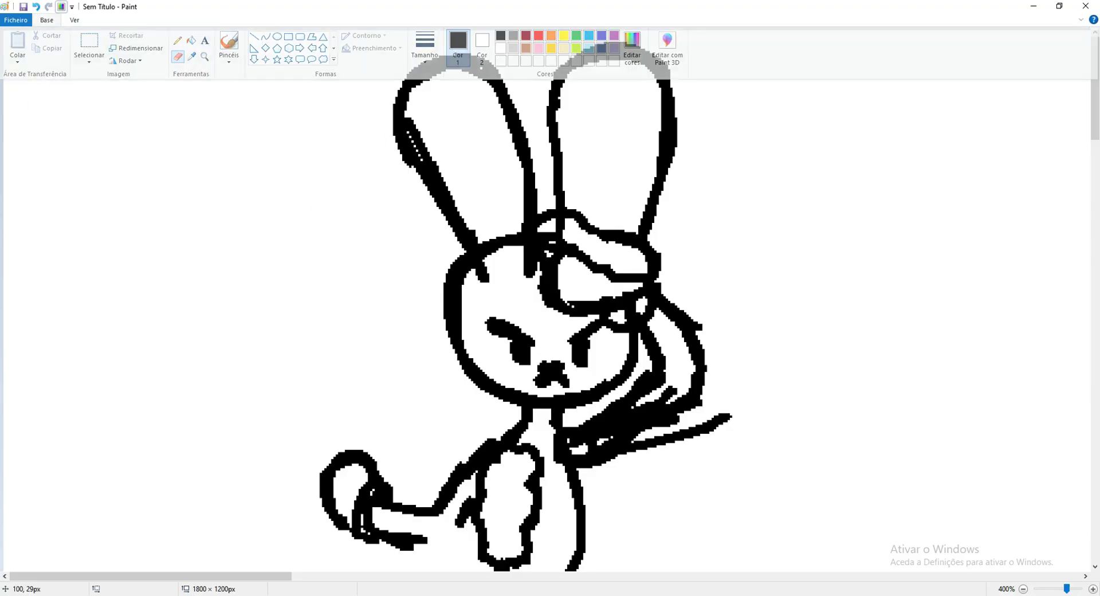
pyautogui.moveTo(554, 298)
pyautogui.mouseDown()
pyautogui.moveTo(568, 310)
pyautogui.moveTo(529, 298)
pyautogui.moveTo(570, 312)
pyautogui.moveTo(539, 300)
pyautogui.mouseUp()
pyautogui.click(46, 20)
pyautogui.click(178, 39)
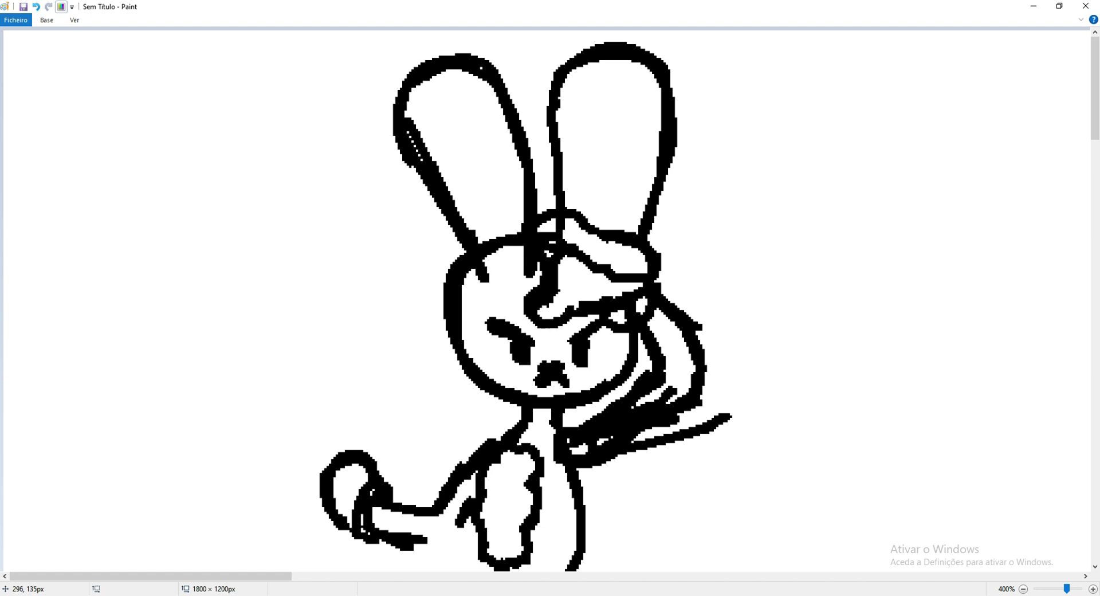
# - Following the pose reference, draw the inner and outer lines of the right thigh slanting down from the torso
pyautogui.moveTo(1094, 86); pyautogui.dragTo(1094, 155)
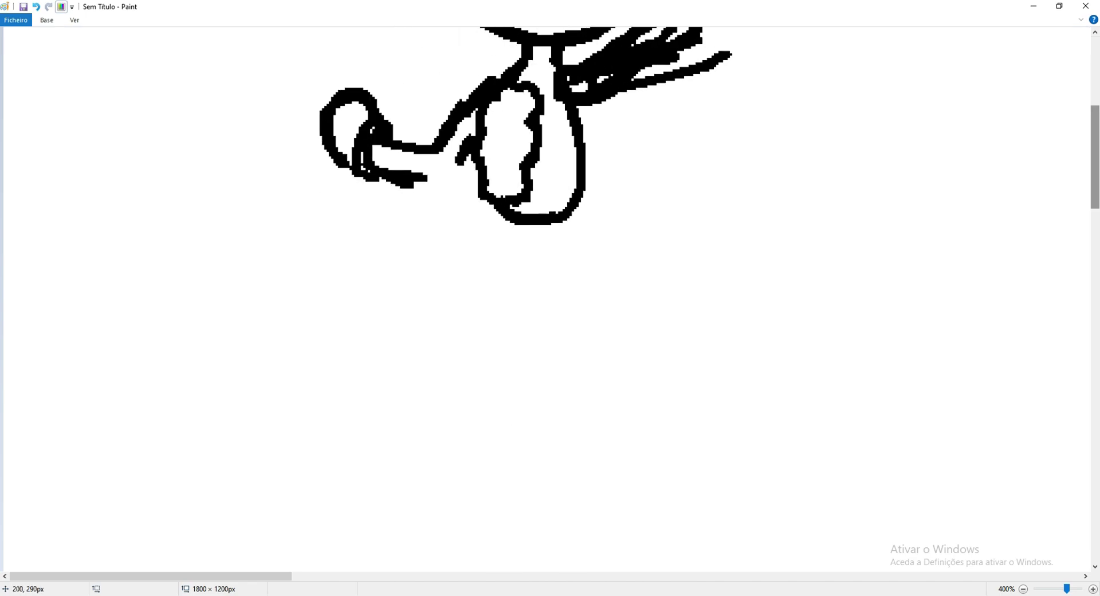
pyautogui.hotkey('alt', 'Tab')
pyautogui.hotkey('alt', 'Tab')
pyautogui.moveTo(559, 223)
pyautogui.mouseDown()
pyautogui.moveTo(517, 284)
pyautogui.moveTo(566, 249)
pyautogui.moveTo(553, 295)
pyautogui.mouseUp()
pyautogui.moveTo(576, 207); pyautogui.dragTo(574, 272)
pyautogui.moveTo(581, 230)
pyautogui.mouseDown()
pyautogui.moveTo(559, 310)
pyautogui.moveTo(504, 304)
pyautogui.mouseUp()
pyautogui.moveTo(581, 202); pyautogui.dragTo(582, 257)
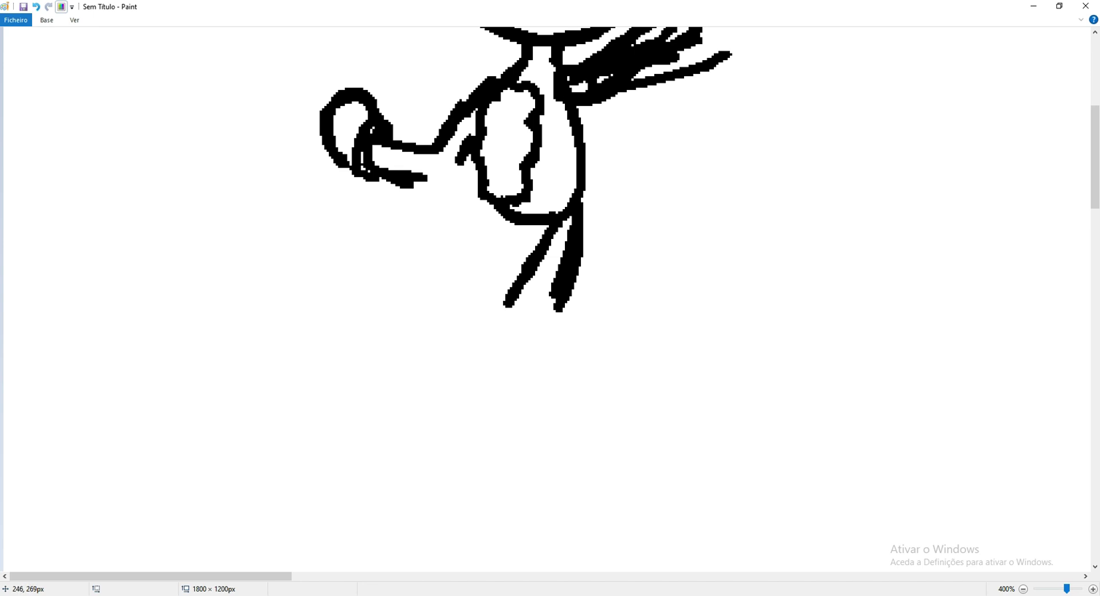
# - Thicken the outer side of the right thigh and draw two diagonal lines for the left thigh spreading outward from the torso
pyautogui.hotkey('alt', 'Tab')
pyautogui.hotkey('alt', 'Tab')
pyautogui.moveTo(580, 226)
pyautogui.mouseDown()
pyautogui.moveTo(573, 301)
pyautogui.moveTo(554, 217)
pyautogui.mouseUp()
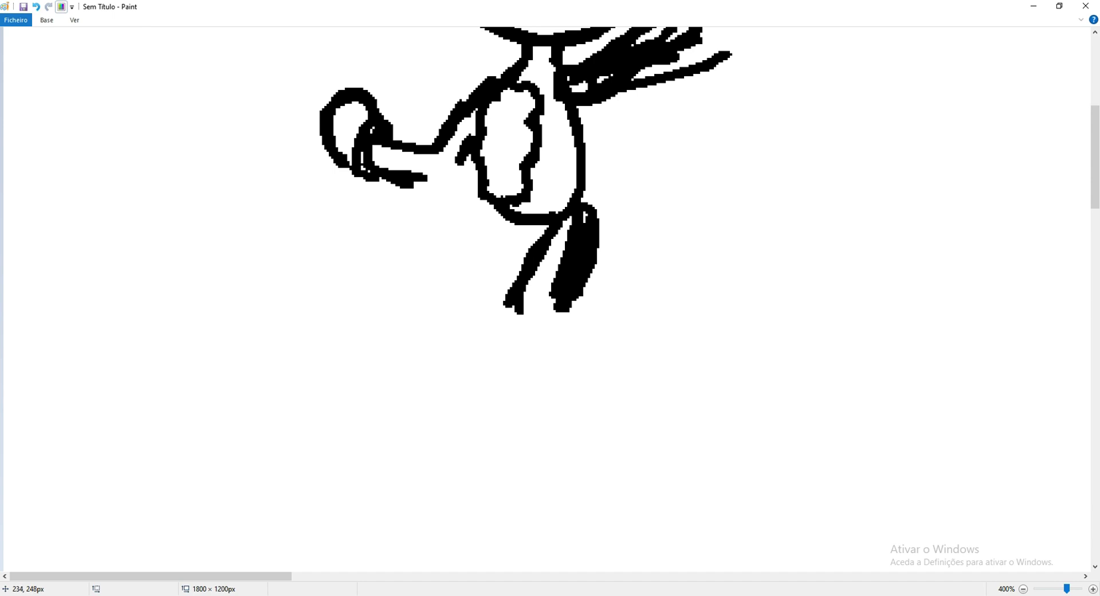
pyautogui.moveTo(498, 211); pyautogui.dragTo(413, 285)
pyautogui.moveTo(516, 226); pyautogui.dragTo(436, 309)
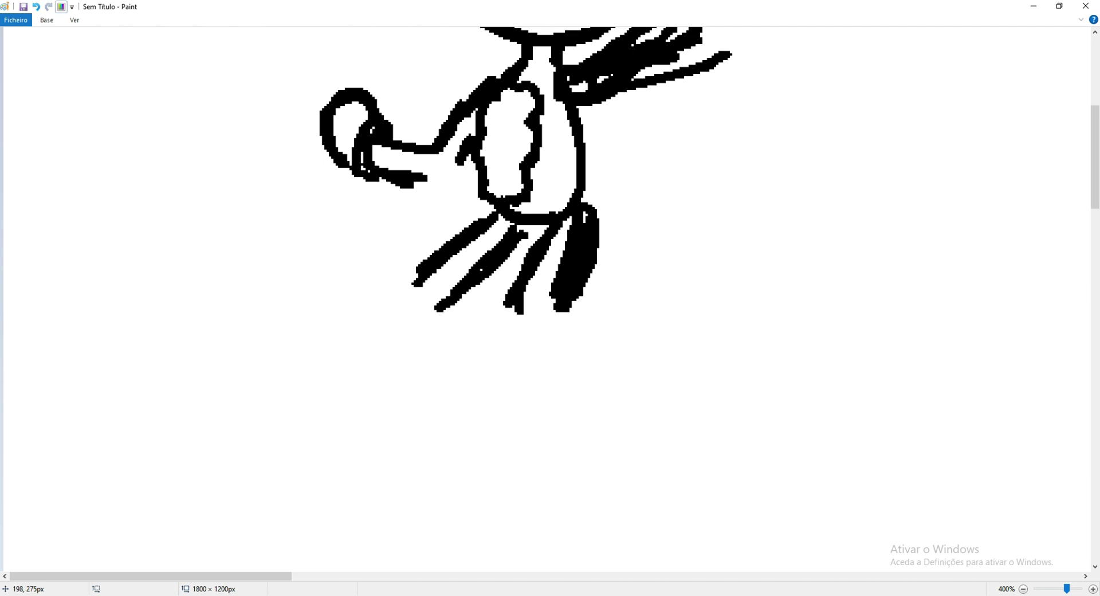
# - Following the pose reference, extend both right thigh lines down to the knee and begin the shin with a vertical line
pyautogui.hotkey('alt', 'Tab')
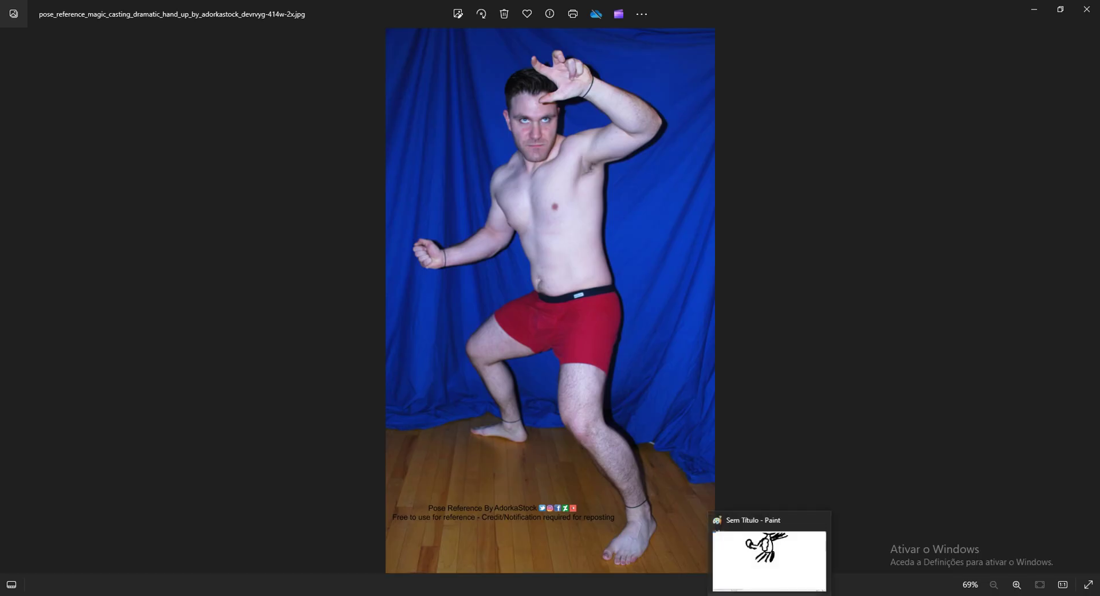
pyautogui.click(769, 595)
pyautogui.moveTo(514, 308)
pyautogui.mouseDown()
pyautogui.moveTo(484, 358)
pyautogui.moveTo(500, 342)
pyautogui.mouseUp()
pyautogui.moveTo(563, 314); pyautogui.dragTo(530, 368)
pyautogui.scroll(-3, 601, 446)
pyautogui.moveTo(551, 219); pyautogui.dragTo(551, 302)
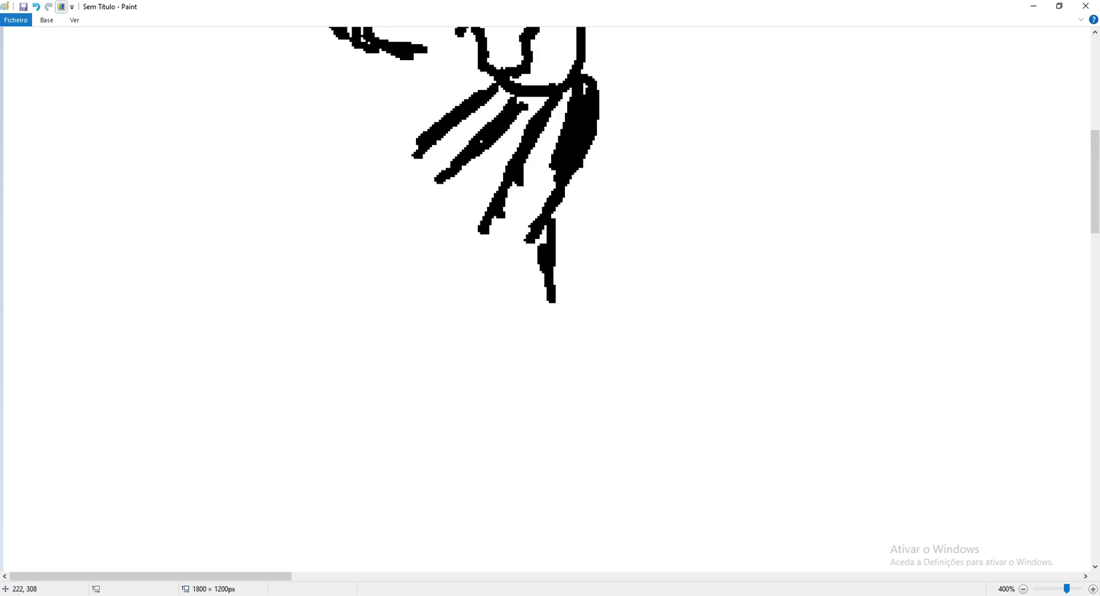
# - Draw the left knee and both lower left leg lines, and add the two lines of the lower right leg
pyautogui.moveTo(416, 154)
pyautogui.mouseDown()
pyautogui.moveTo(395, 167)
pyautogui.moveTo(429, 243)
pyautogui.mouseUp()
pyautogui.moveTo(410, 177); pyautogui.dragTo(412, 161)
pyautogui.moveTo(439, 186); pyautogui.dragTo(446, 286)
pyautogui.moveTo(484, 251)
pyautogui.mouseDown()
pyautogui.moveTo(491, 294)
pyautogui.moveTo(489, 220)
pyautogui.mouseUp()
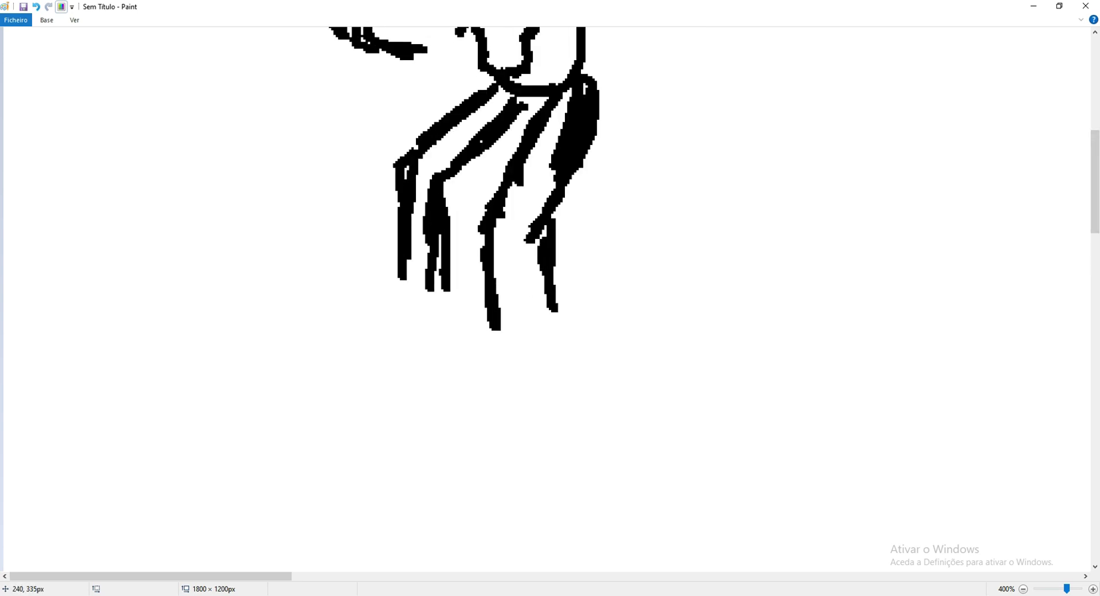
pyautogui.moveTo(543, 268); pyautogui.dragTo(550, 377)
# - Redraw the lower right leg with lines angled outward from the knee, matching the pose reference
pyautogui.hotkey('alt', 'Tab')
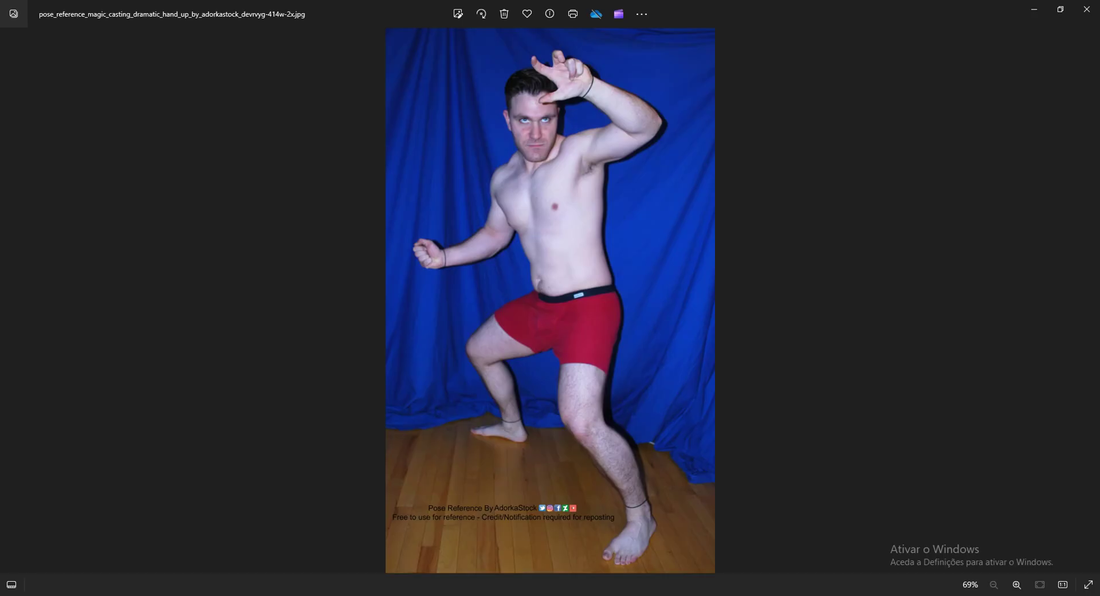
pyautogui.hotkey('alt', 'Tab')
pyautogui.moveTo(547, 252); pyautogui.dragTo(588, 341)
pyautogui.moveTo(489, 250); pyautogui.dragTo(515, 340)
pyautogui.moveTo(499, 258); pyautogui.dragTo(548, 376)
# - Erase the ear line running through the fingers of the raised hand
pyautogui.moveTo(1094, 181); pyautogui.dragTo(1094, 101)
pyautogui.click(46, 19)
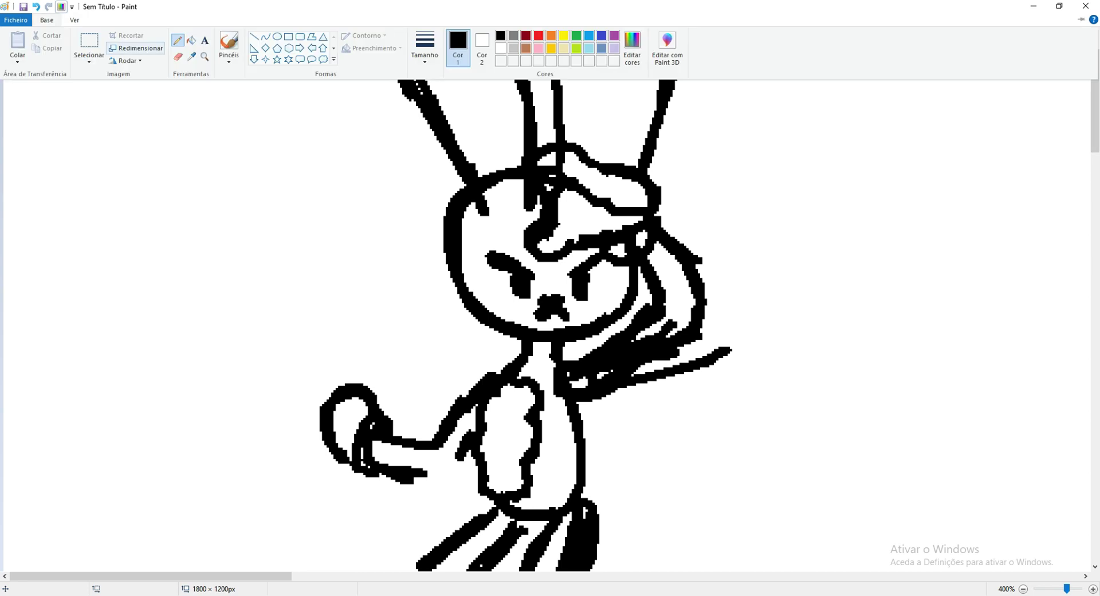
pyautogui.click(179, 56)
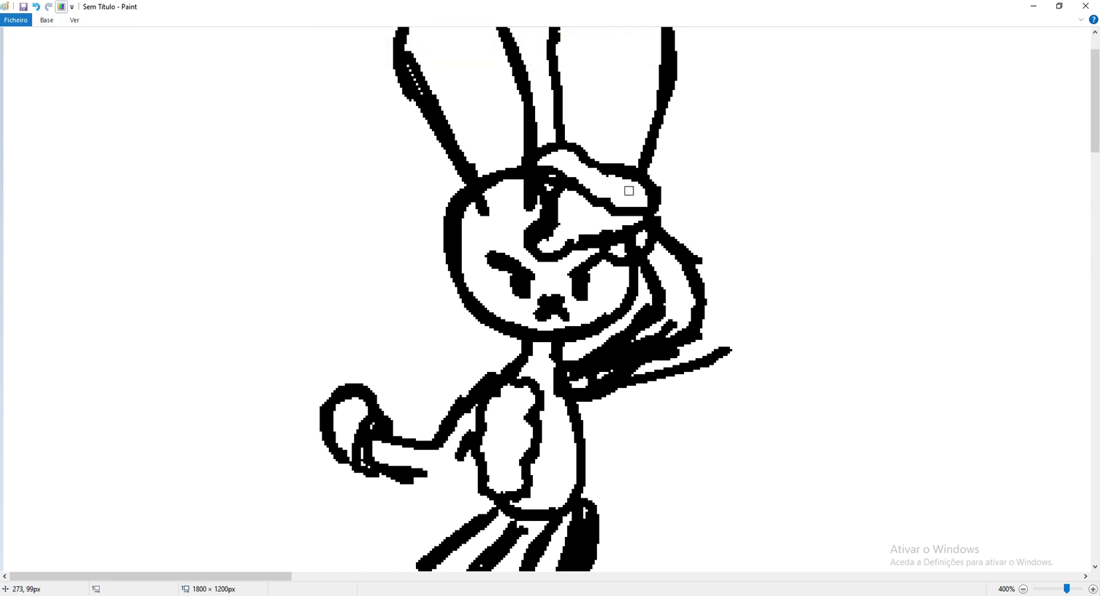
# - Retouch the finger outline of the raised hand with the pencil and complete the left arm's underside from wrist around elbow to torso
pyautogui.click(46, 20)
pyautogui.click(179, 40)
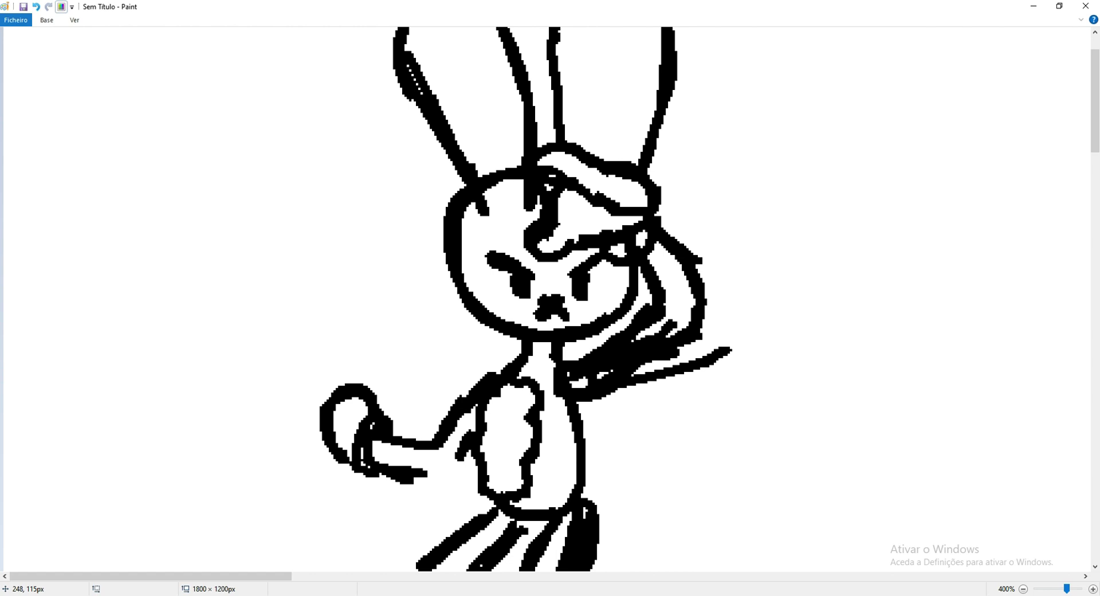
pyautogui.moveTo(392, 417); pyautogui.dragTo(394, 432)
pyautogui.moveTo(472, 448); pyautogui.dragTo(411, 486)
# - Extend the outer line of the lower right leg and draw a flared trouser cuff and ankle line around its end
pyautogui.scroll(-10, 550, 298)
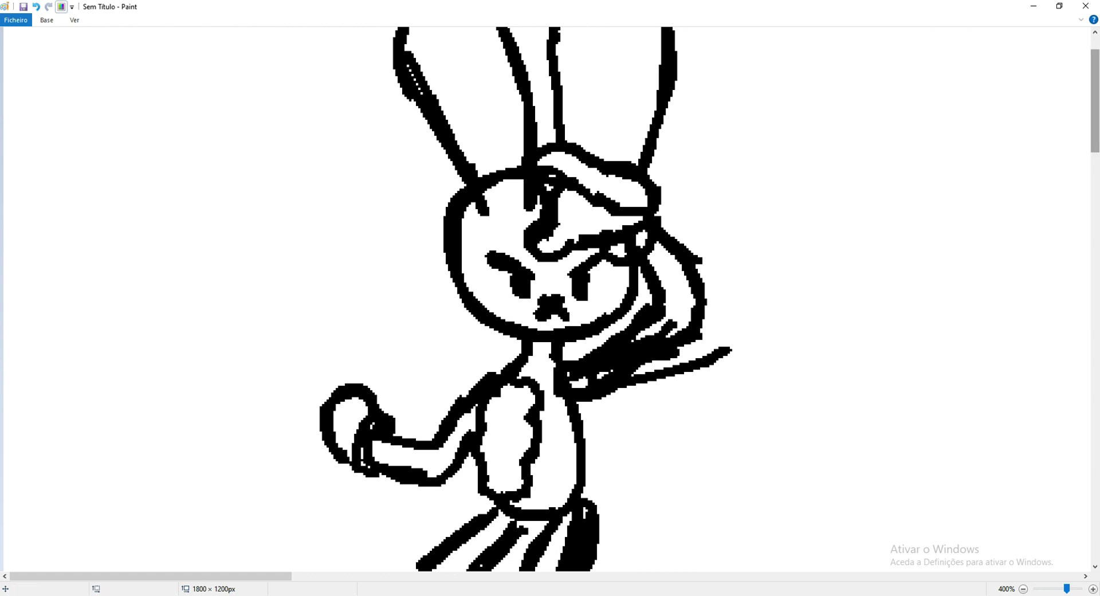
pyautogui.moveTo(559, 314)
pyautogui.mouseDown()
pyautogui.moveTo(603, 430)
pyautogui.moveTo(618, 432)
pyautogui.mouseUp()
pyautogui.hotkey('alt', 'Tab')
pyautogui.hotkey('alt', 'Tab')
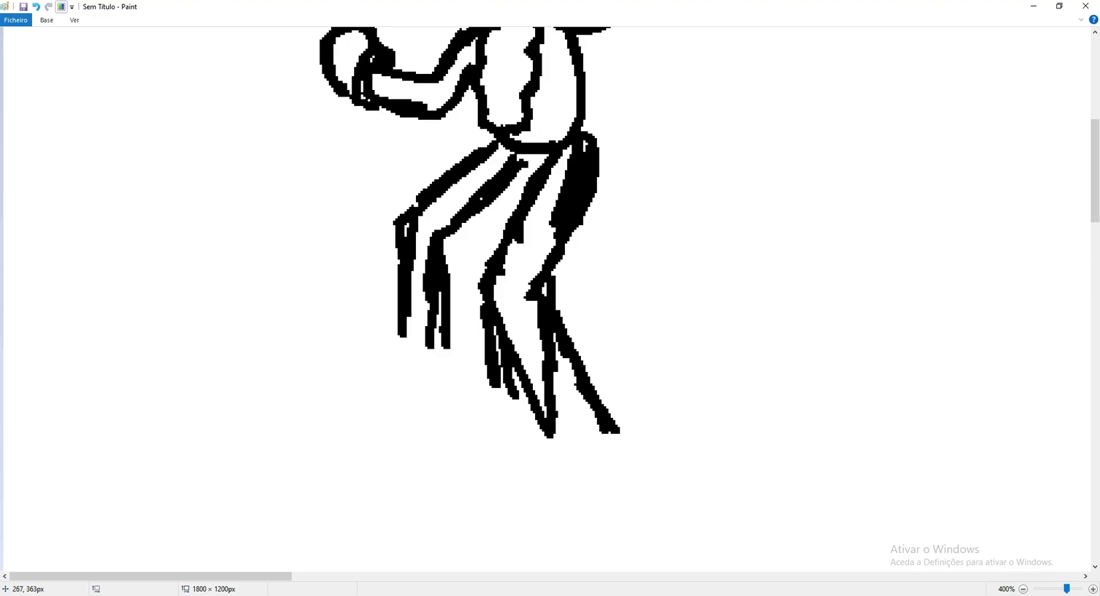
pyautogui.moveTo(547, 431); pyautogui.dragTo(568, 459)
pyautogui.moveTo(617, 368)
pyautogui.mouseDown()
pyautogui.moveTo(595, 396)
pyautogui.moveTo(511, 408)
pyautogui.moveTo(558, 480)
pyautogui.moveTo(637, 470)
pyautogui.mouseUp()
# - Draw a rounded foot below the right ankle and join its outer edge to the leg line
pyautogui.scroll(-5, 682, 499)
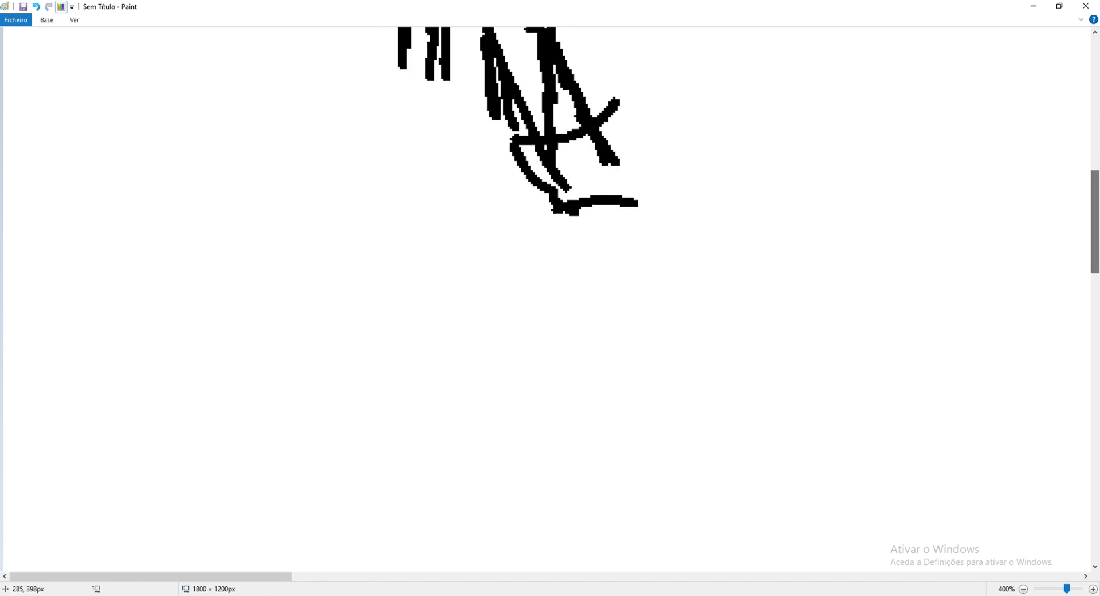
pyautogui.moveTo(573, 209)
pyautogui.mouseDown()
pyautogui.moveTo(518, 261)
pyautogui.moveTo(580, 281)
pyautogui.moveTo(565, 273)
pyautogui.moveTo(626, 263)
pyautogui.mouseUp()
pyautogui.moveTo(615, 161)
pyautogui.mouseDown()
pyautogui.moveTo(654, 227)
pyautogui.moveTo(620, 264)
pyautogui.mouseUp()
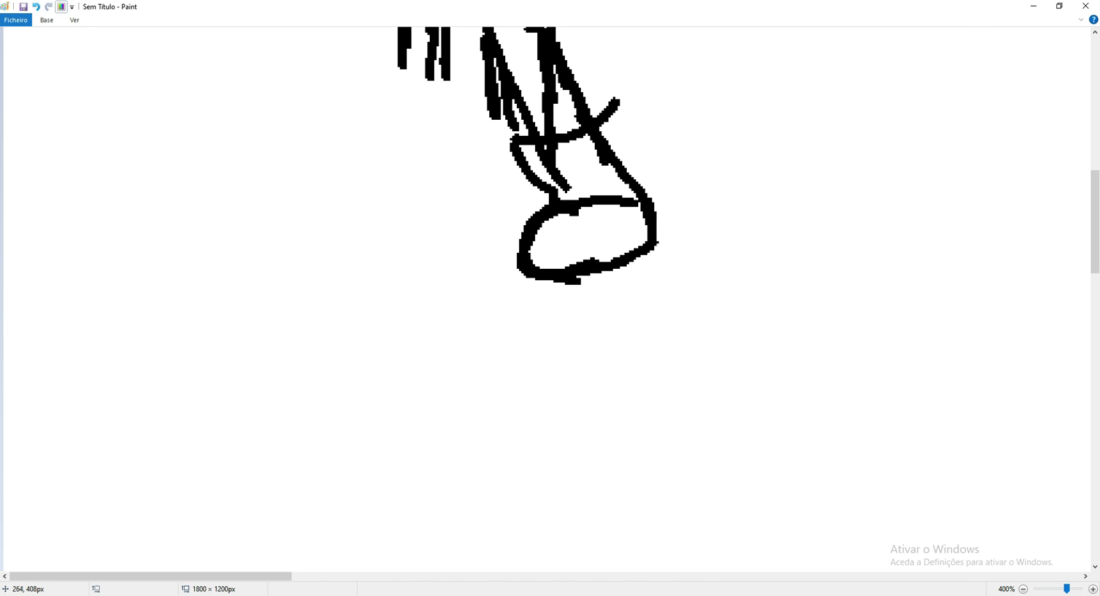
# - Following the pose reference, widen the left knee and extend the lower left leg down to the ankle with a cuff line across it
pyautogui.hotkey('alt', 'Tab')
pyautogui.hotkey('alt', 'Tab')
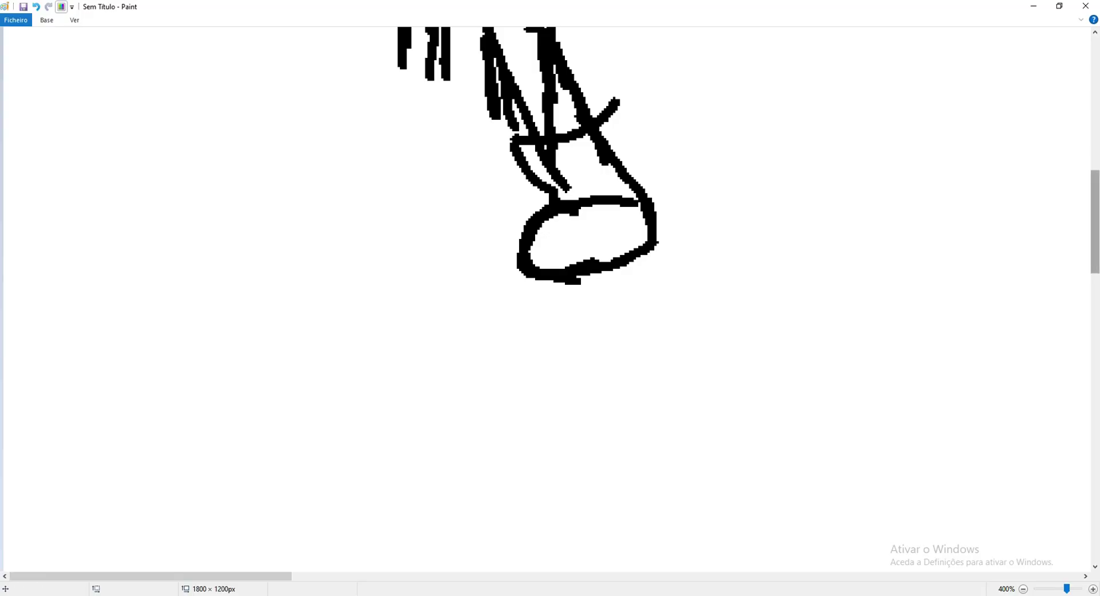
pyautogui.scroll(5, 544, 287)
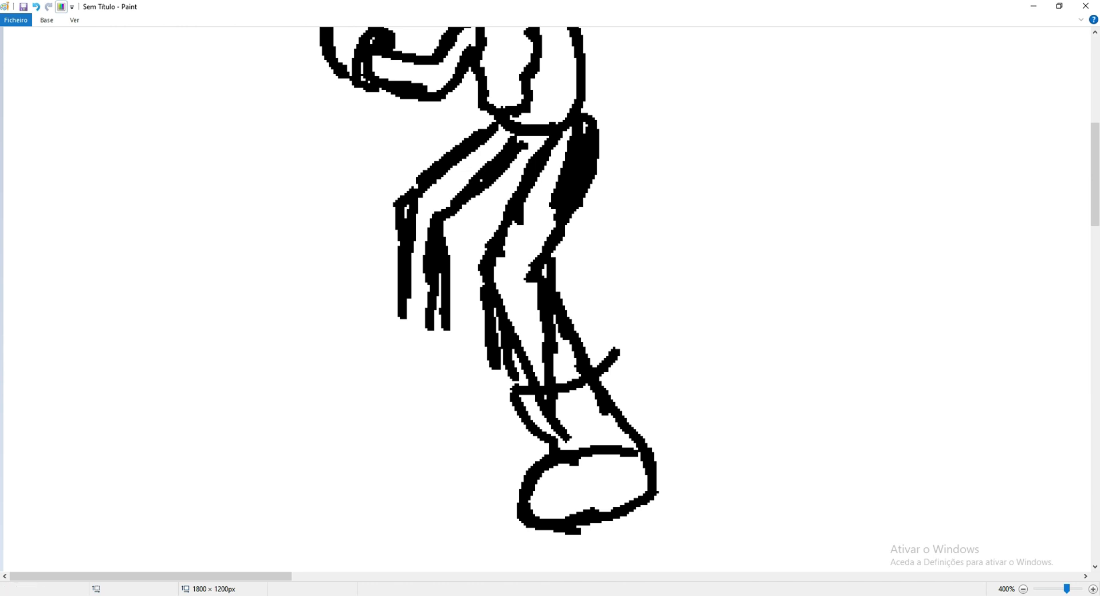
pyautogui.moveTo(415, 175)
pyautogui.mouseDown()
pyautogui.moveTo(390, 195)
pyautogui.moveTo(381, 226)
pyautogui.moveTo(395, 292)
pyautogui.mouseUp()
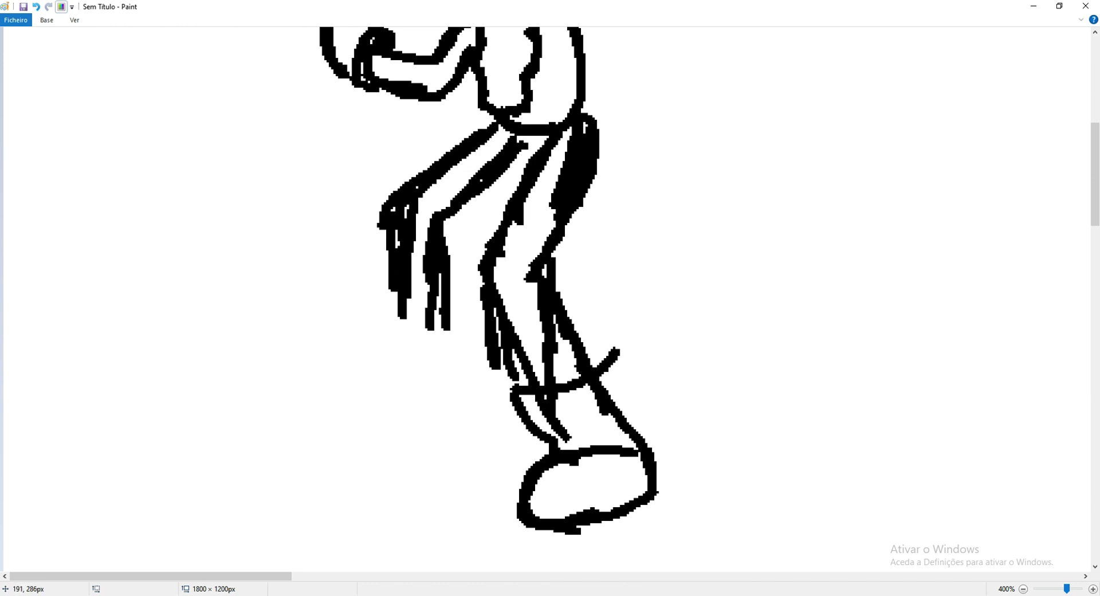
pyautogui.moveTo(439, 281); pyautogui.dragTo(473, 366)
pyautogui.moveTo(379, 207)
pyautogui.mouseDown()
pyautogui.moveTo(371, 222)
pyautogui.moveTo(404, 339)
pyautogui.moveTo(423, 377)
pyautogui.moveTo(425, 315)
pyautogui.moveTo(467, 312)
pyautogui.moveTo(491, 438)
pyautogui.mouseUp()
pyautogui.click(424, 395)
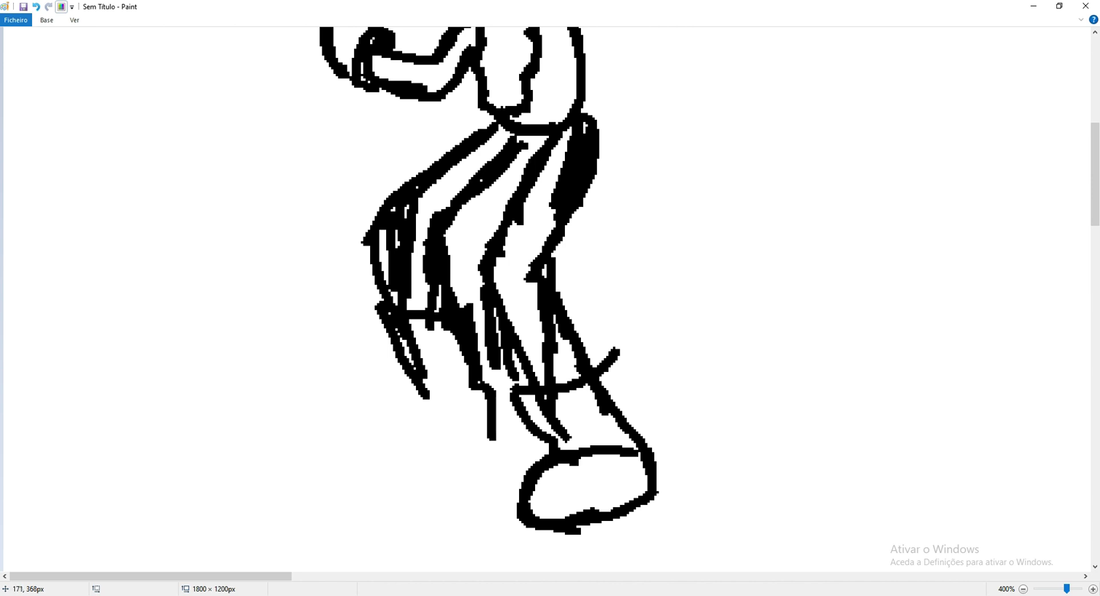
# - Draw the rounded left foot below the ankle, checking its shape against the pose reference
pyautogui.moveTo(423, 396)
pyautogui.mouseDown()
pyautogui.moveTo(383, 418)
pyautogui.moveTo(443, 394)
pyautogui.moveTo(406, 455)
pyautogui.mouseUp()
pyautogui.hotkey('alt', 'Tab')
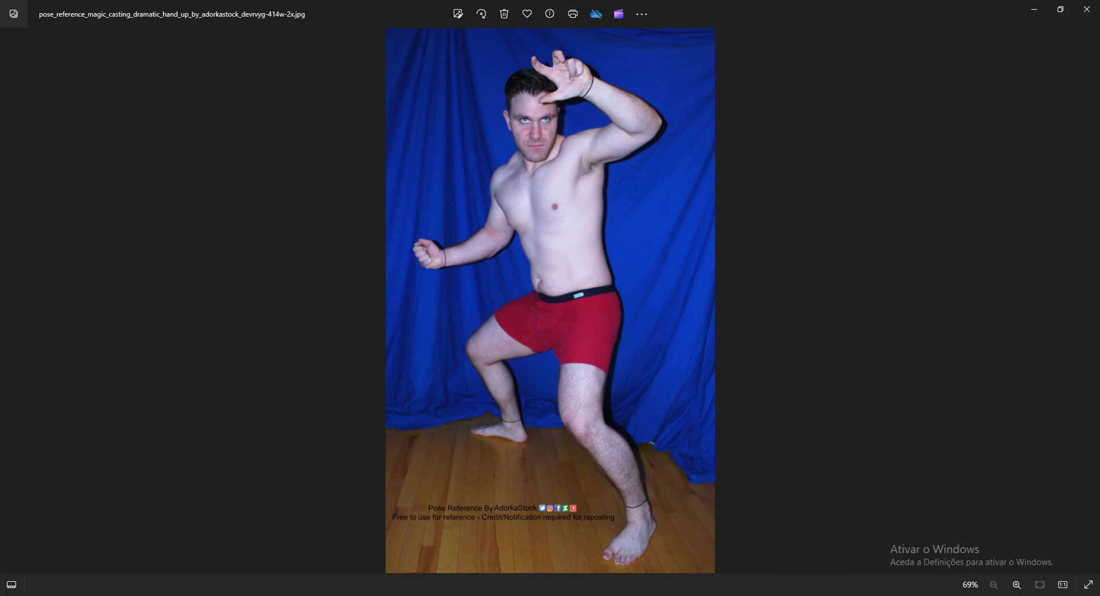
pyautogui.hotkey('alt', 'Tab')
pyautogui.hotkey('alt', 'Tab')
pyautogui.hotkey('alt', 'Tab')
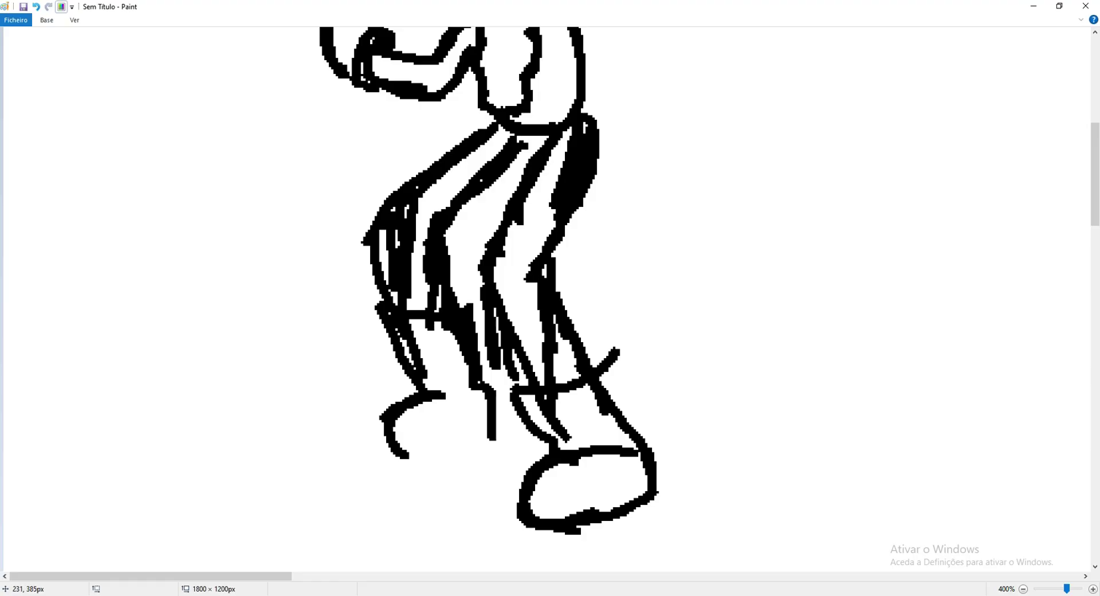
pyautogui.moveTo(419, 395)
pyautogui.mouseDown()
pyautogui.moveTo(401, 379)
pyautogui.moveTo(452, 450)
pyautogui.mouseUp()
# - Reinforce the outer contour of the raised right arm and extend the elbow to a sharper point
pyautogui.moveTo(1094, 200); pyautogui.dragTo(1094, 141)
pyautogui.moveTo(659, 157)
pyautogui.mouseDown()
pyautogui.moveTo(684, 186)
pyautogui.moveTo(597, 323)
pyautogui.moveTo(652, 287)
pyautogui.mouseUp()
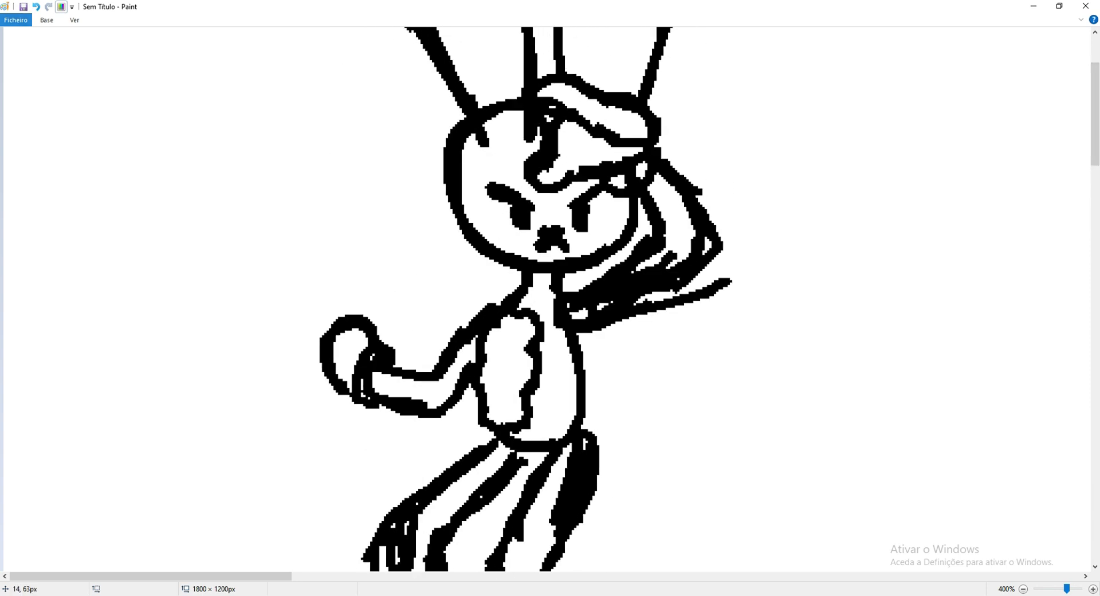
# - Select a rectangular area of about 59 × 63 px around the left forearm and fist
pyautogui.click(47, 20)
pyautogui.click(87, 40)
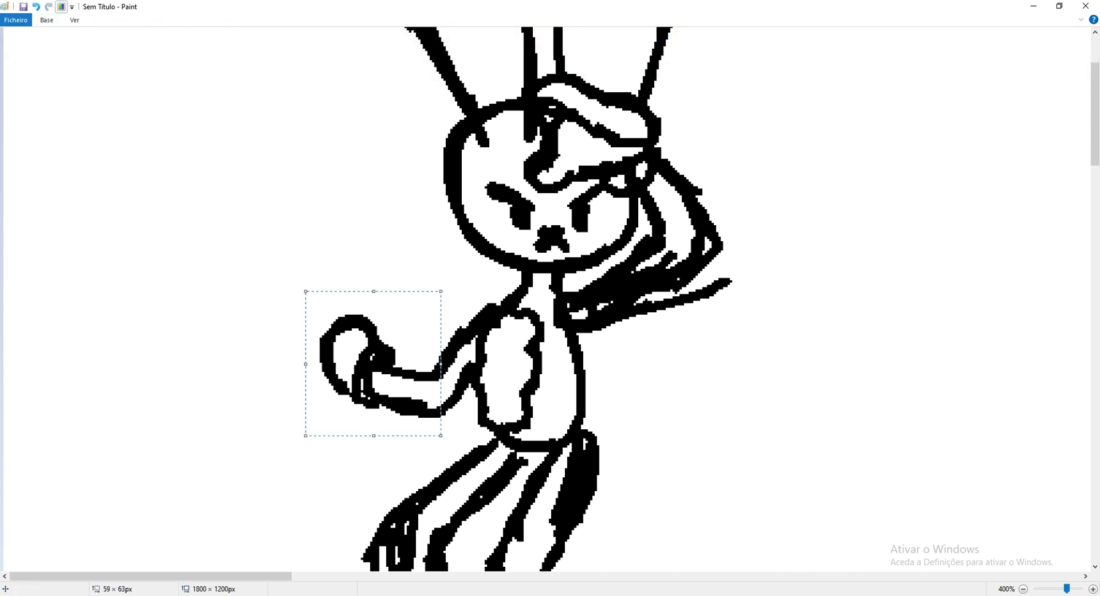